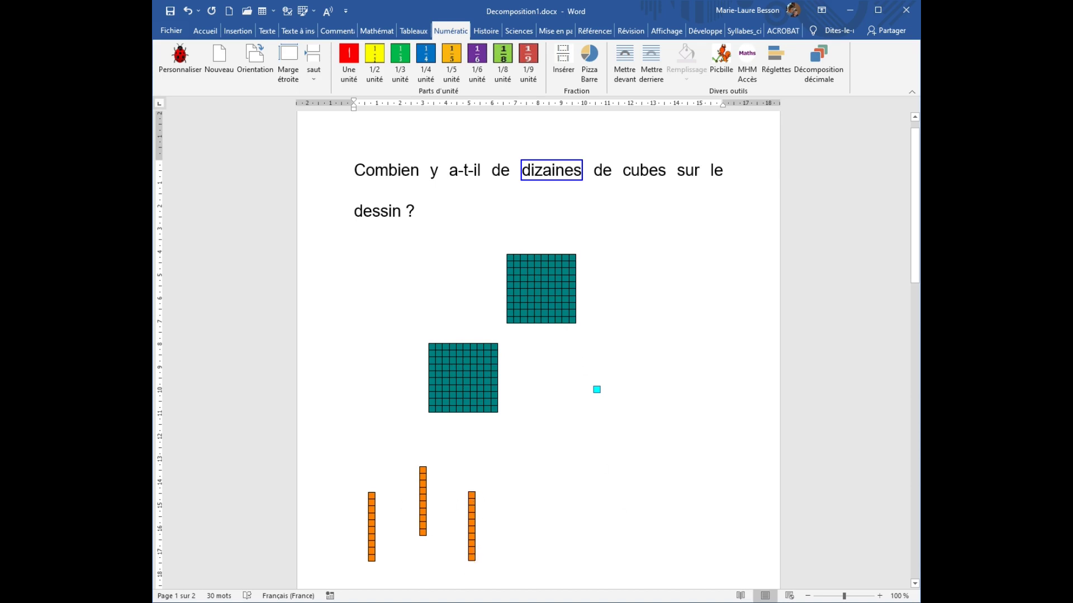
# - Examine the two example exercises in Decomposition1.docx about counting tens (dizaines) and hundreds (centaines) of cubes
pyautogui.scroll(-10, 658, 434)
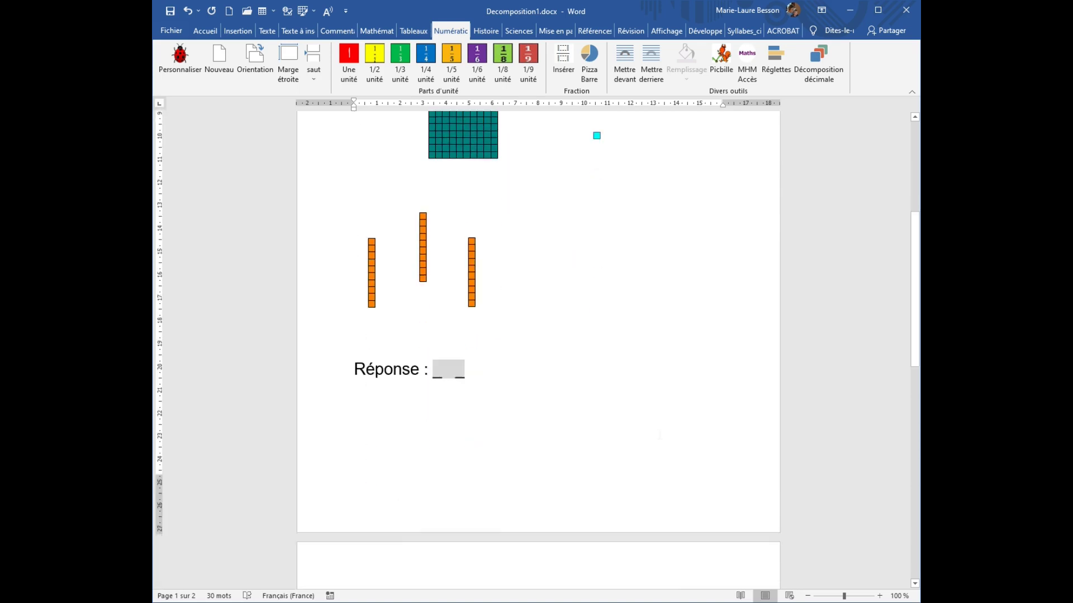
pyautogui.scroll(-3, 659, 435)
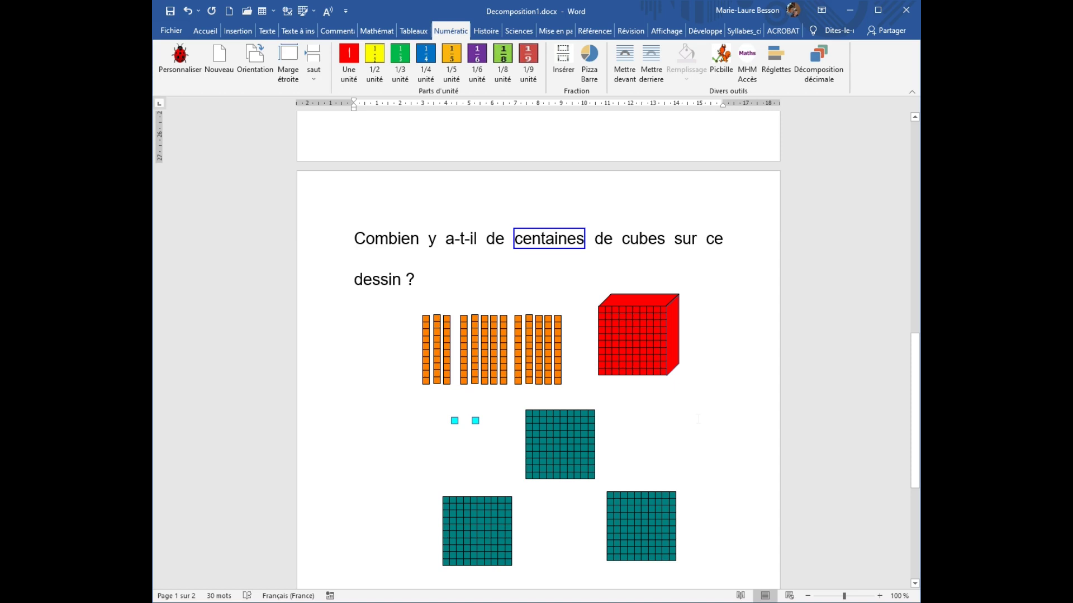
pyautogui.scroll(-1, 698, 419)
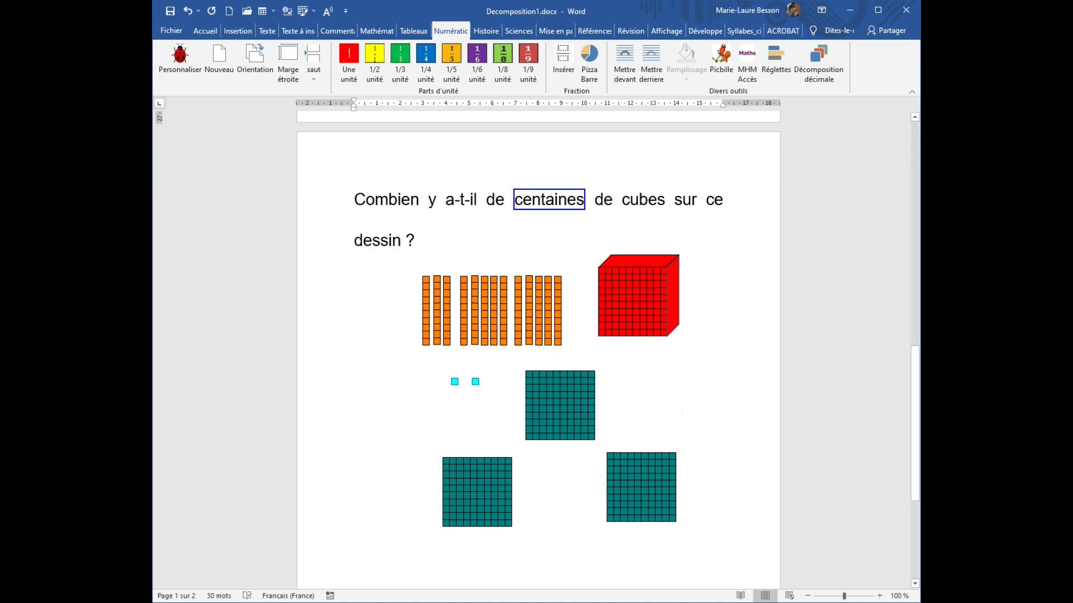
pyautogui.scroll(10, 681, 412)
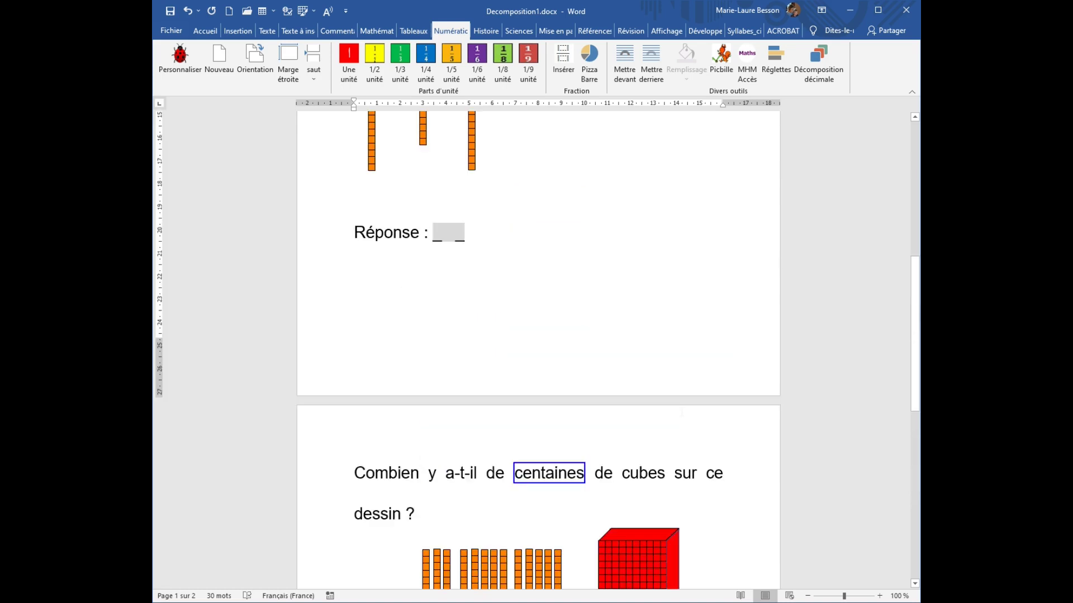
pyautogui.scroll(3, 681, 412)
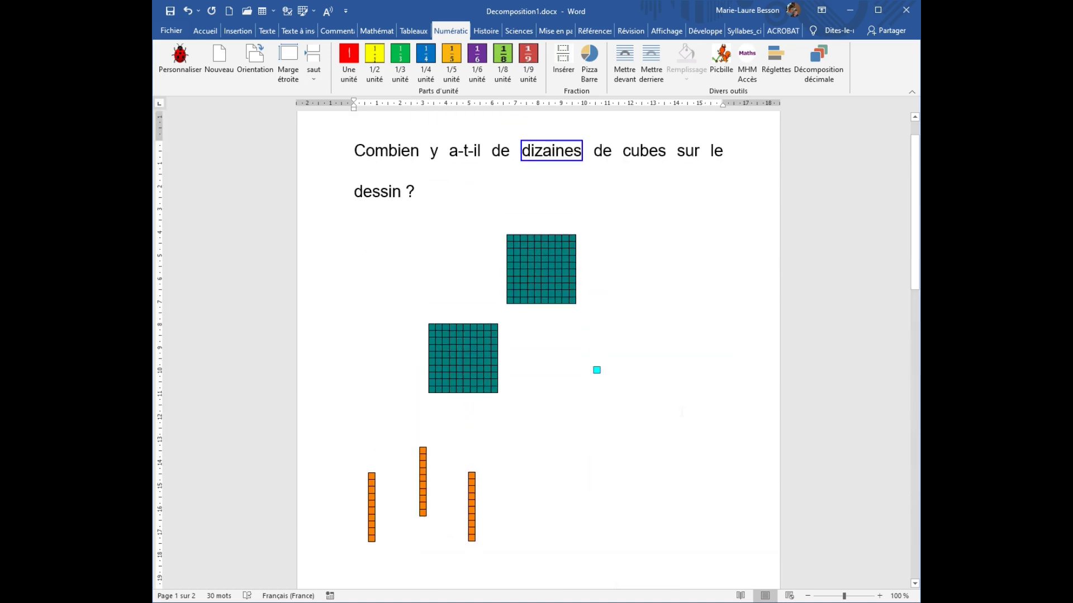
pyautogui.scroll(2, 681, 412)
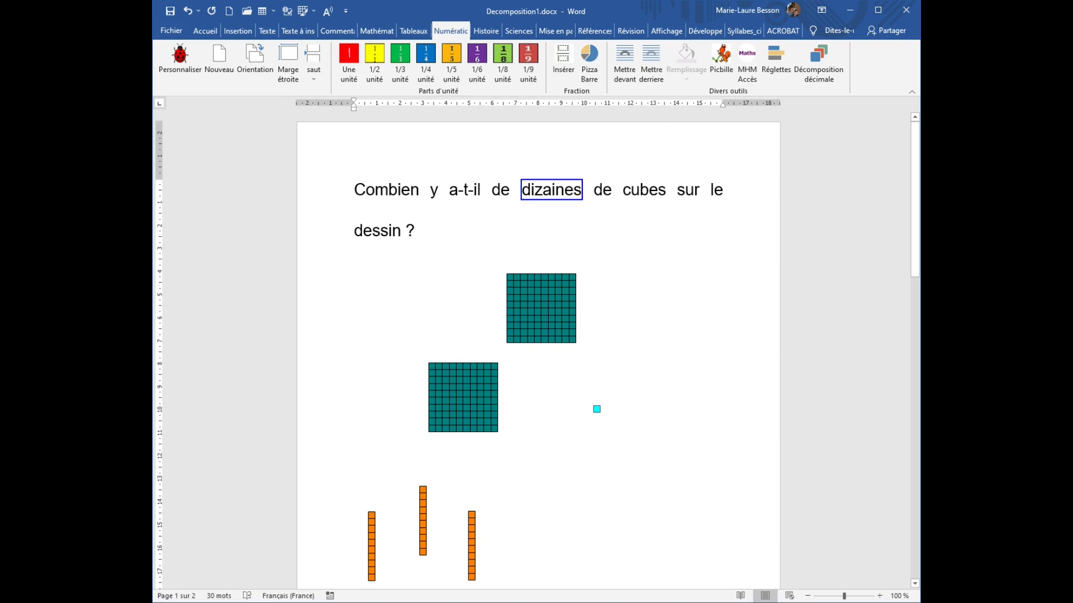
# - Open the Décomposition décimale tool in the blank document and move its window so that all its options show
pyautogui.click(819, 84)
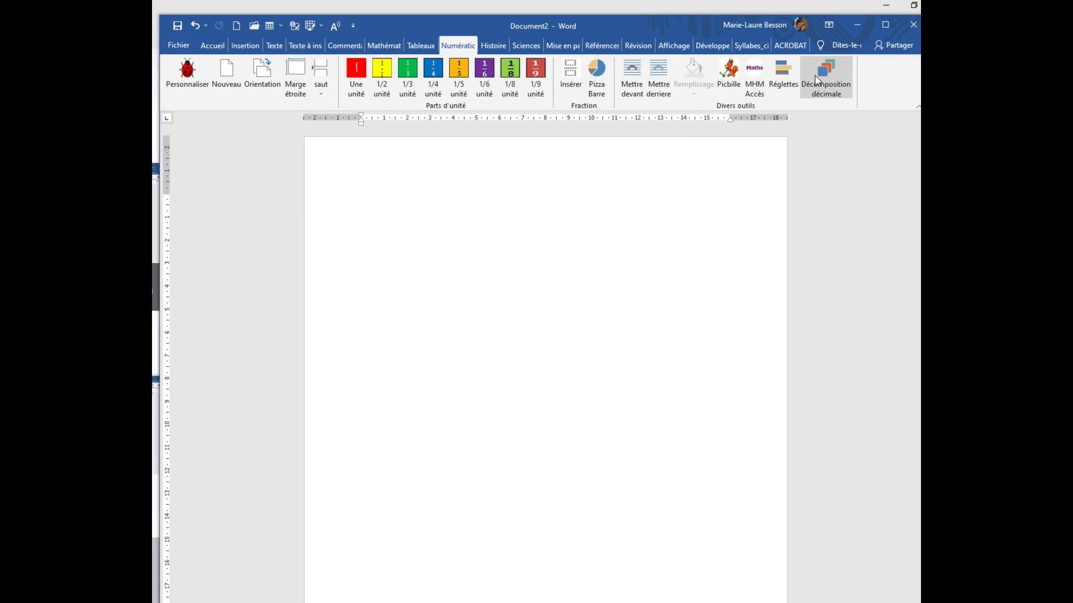
pyautogui.click(825, 80)
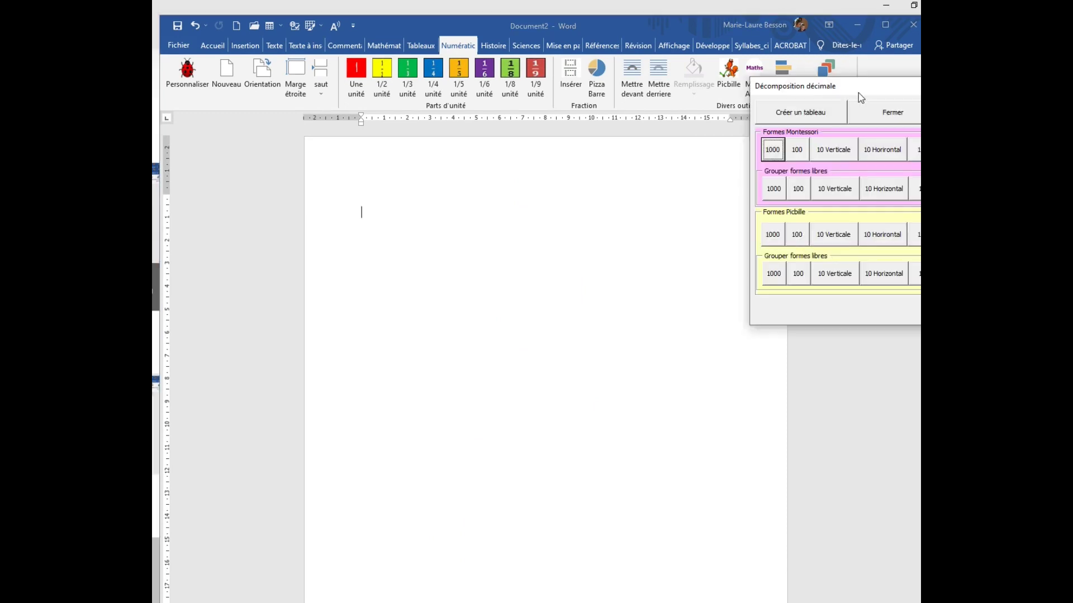
pyautogui.moveTo(858, 93); pyautogui.dragTo(840, 100)
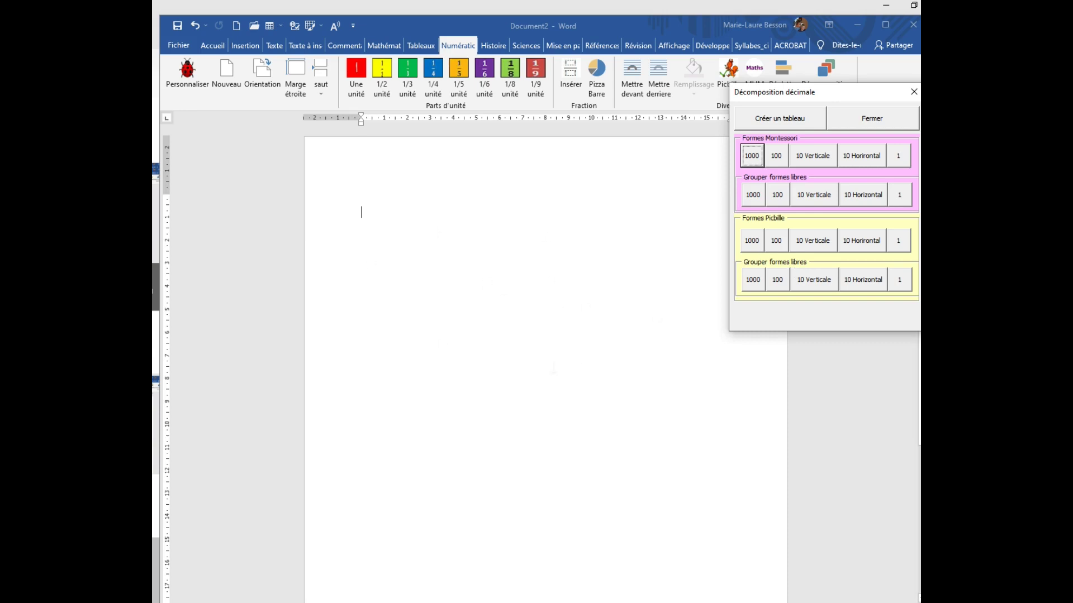
# - Insert two Montessori 1000 cubes and stack them one above the other on the right side of the page
pyautogui.click(751, 156)
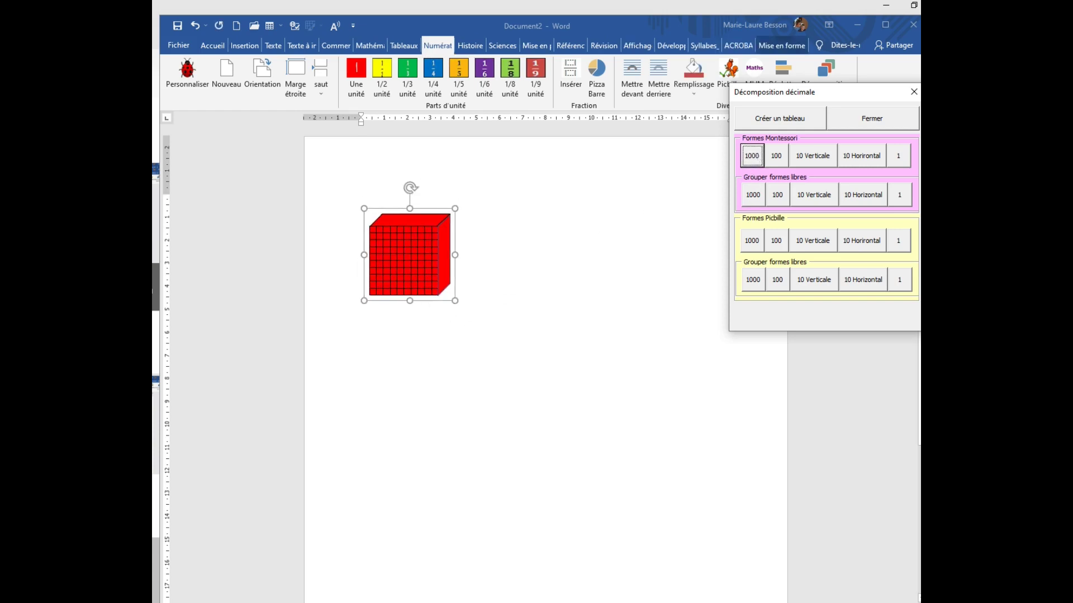
pyautogui.moveTo(419, 303); pyautogui.dragTo(633, 366)
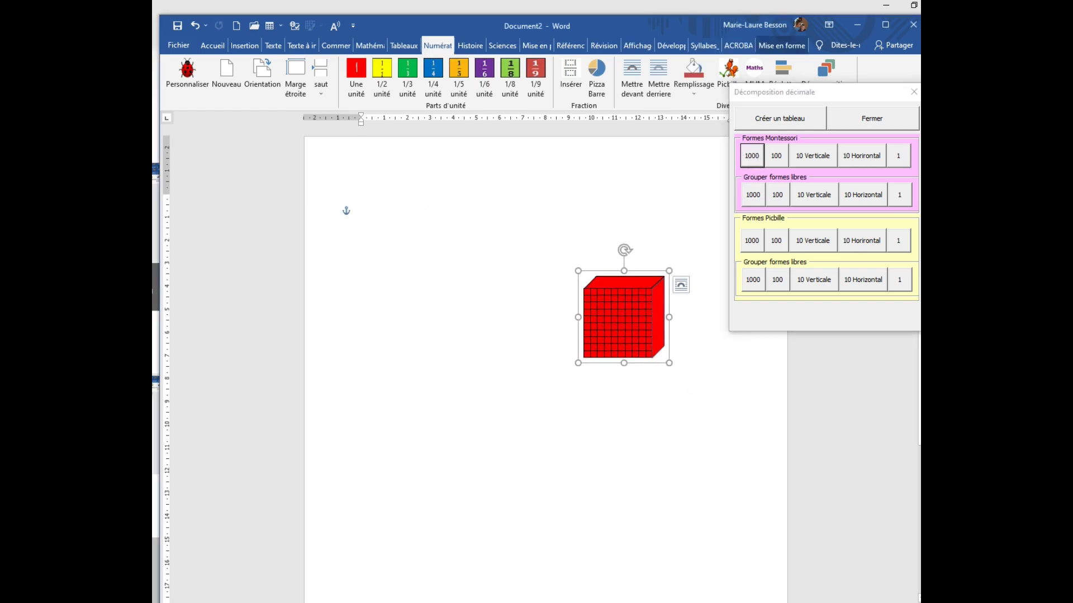
pyautogui.click(752, 156)
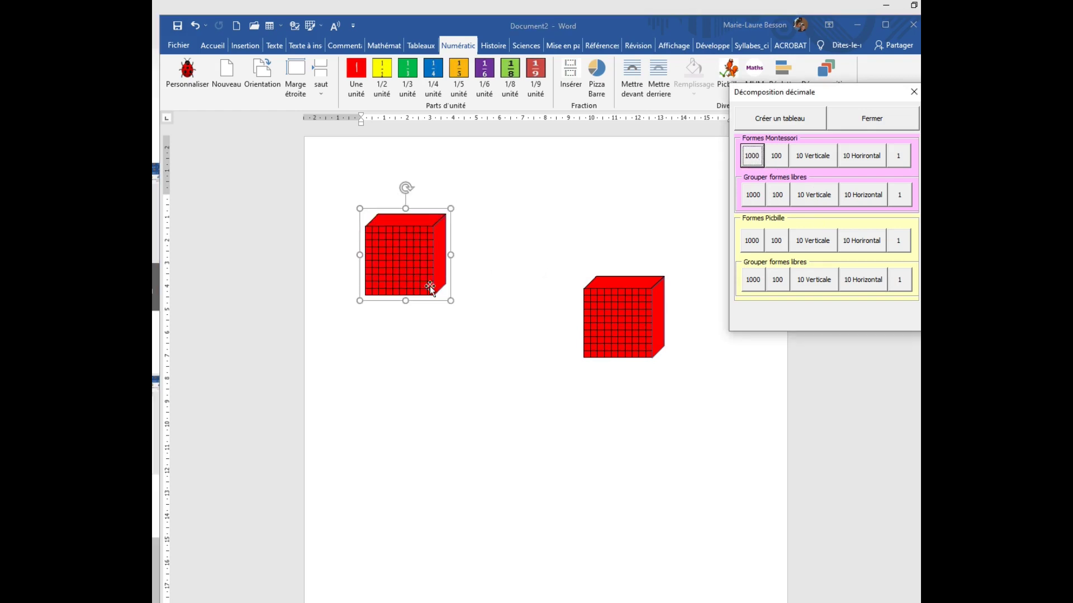
pyautogui.moveTo(426, 299); pyautogui.dragTo(668, 269)
pyautogui.press('Escape')
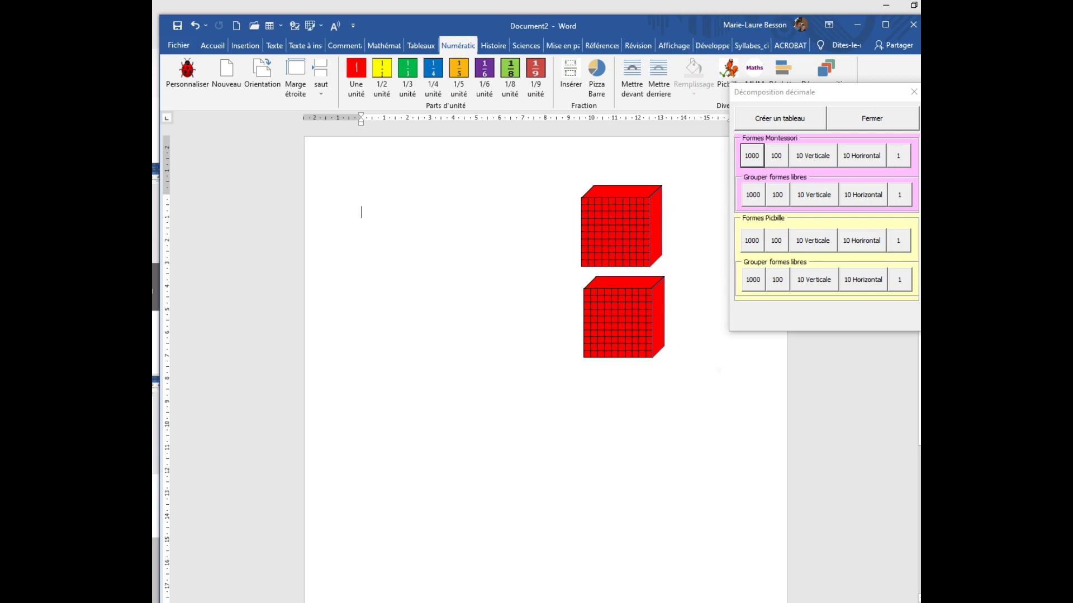
# - Insert a Montessori 100 plate and place it below and to the left of the red cubes
pyautogui.click(776, 155)
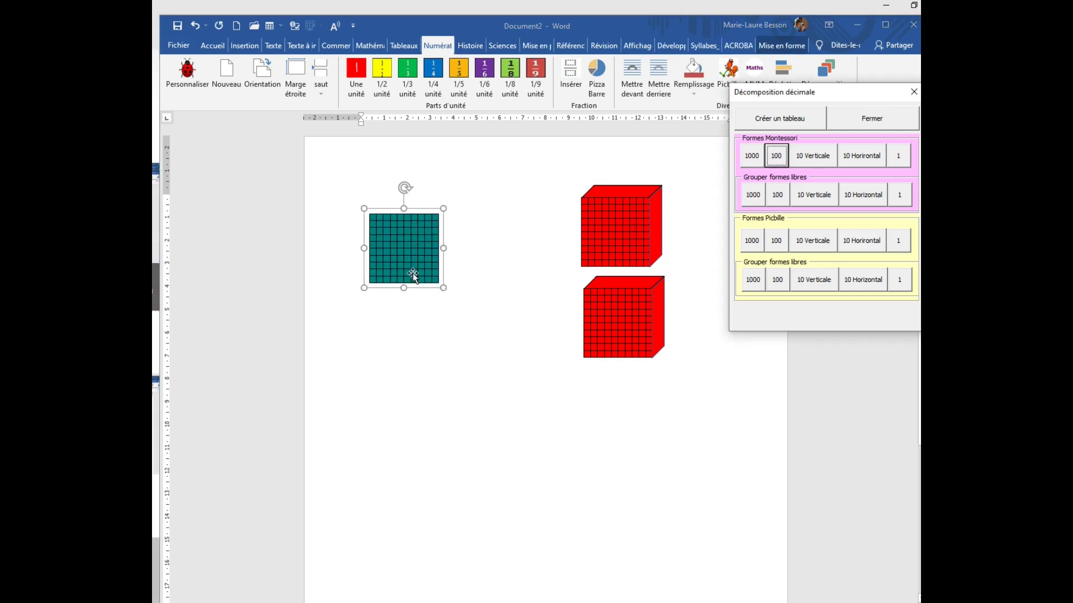
pyautogui.moveTo(410, 290); pyautogui.dragTo(510, 423)
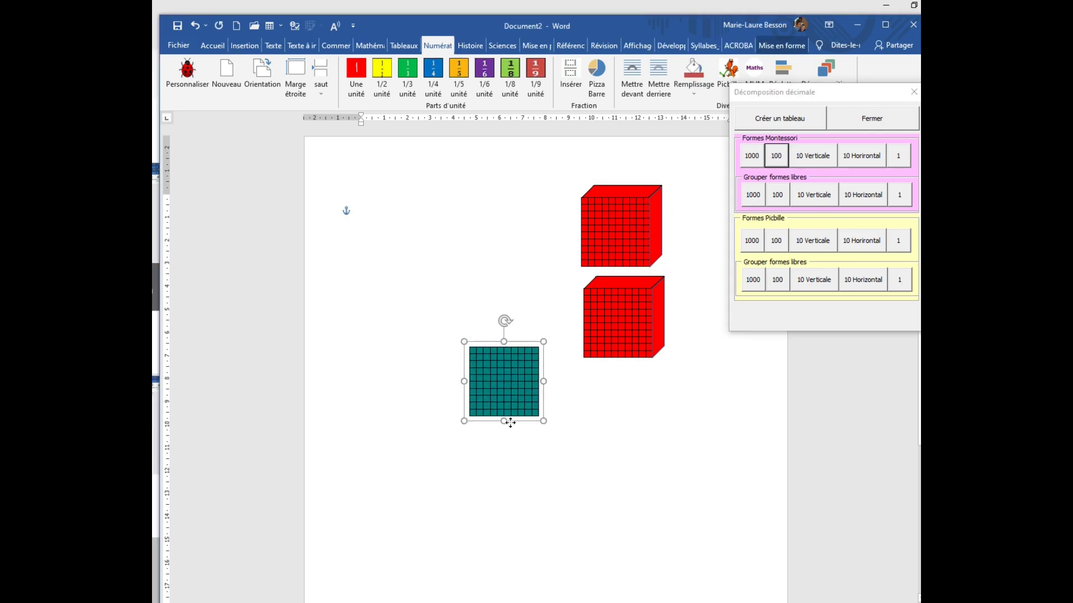
pyautogui.press('Escape')
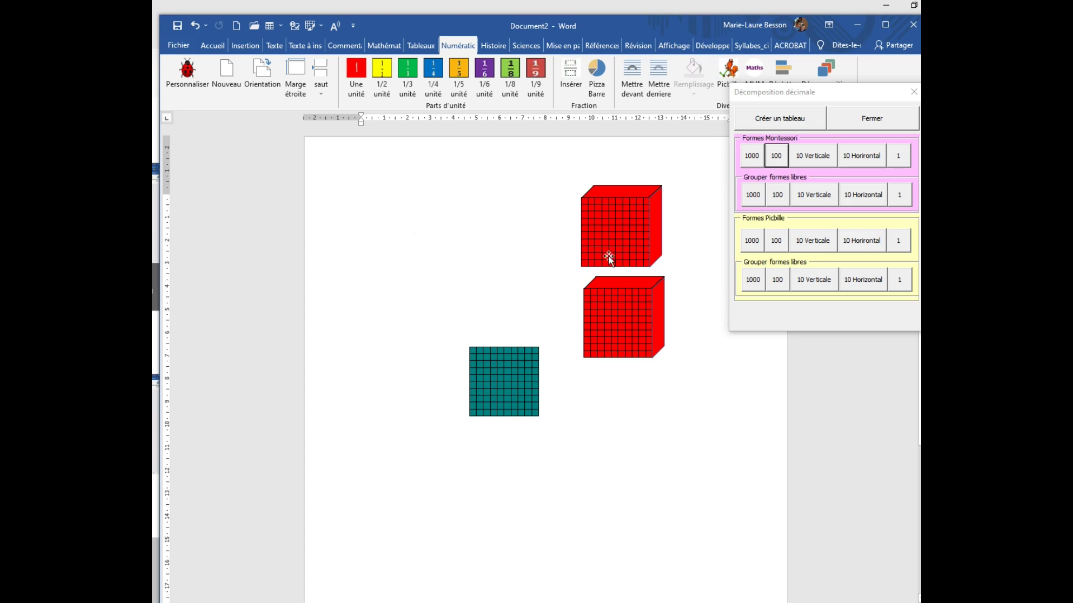
# - Add blank lines to the document and insert a second Montessori 100 plate, placed slightly lower and to the right of the first
pyautogui.press('Return')
pyautogui.press('Return')
pyautogui.press('Return')
pyautogui.press('Return')
pyautogui.press('Return')
pyautogui.press('Return')
pyautogui.press('Return')
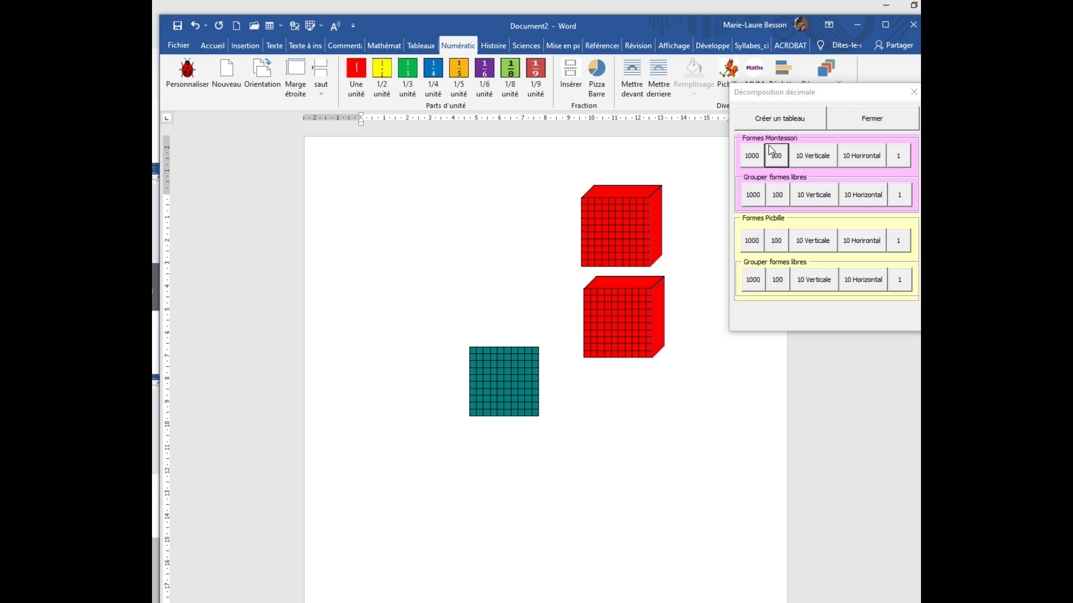
pyautogui.click(775, 157)
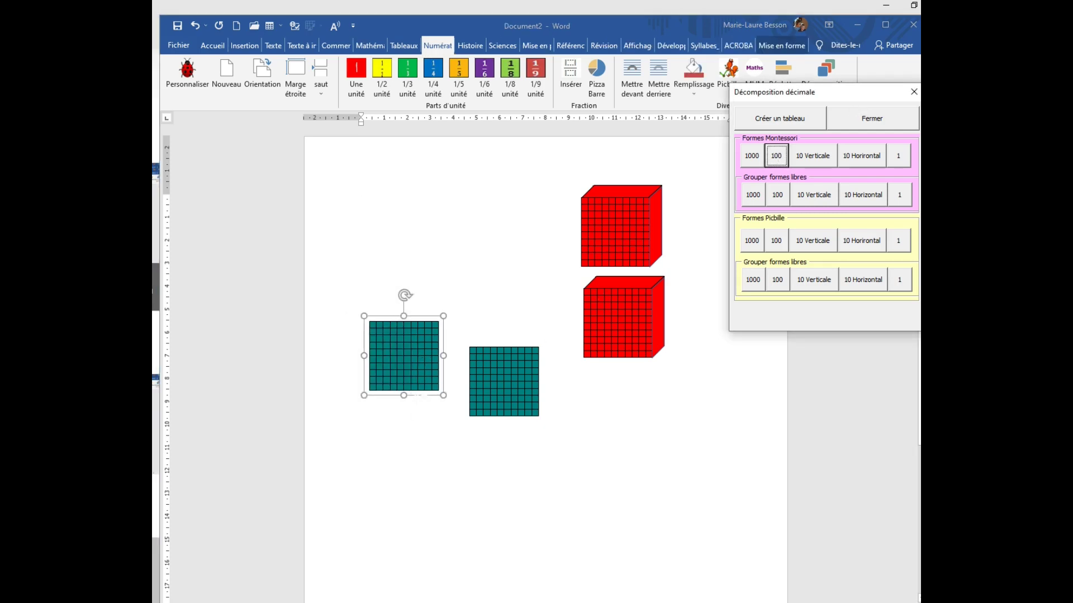
pyautogui.click(413, 398)
pyautogui.moveTo(413, 399); pyautogui.dragTo(594, 459)
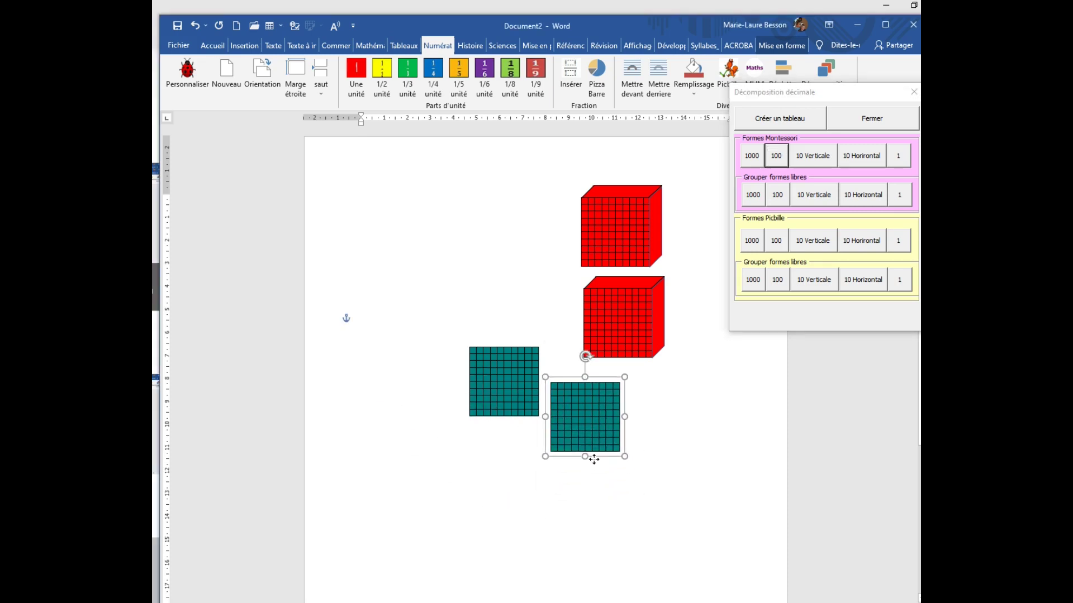
pyautogui.click(360, 318)
# - Insert two vertical Montessori 10 bars and place them side by side above the first 100 plate
pyautogui.click(825, 162)
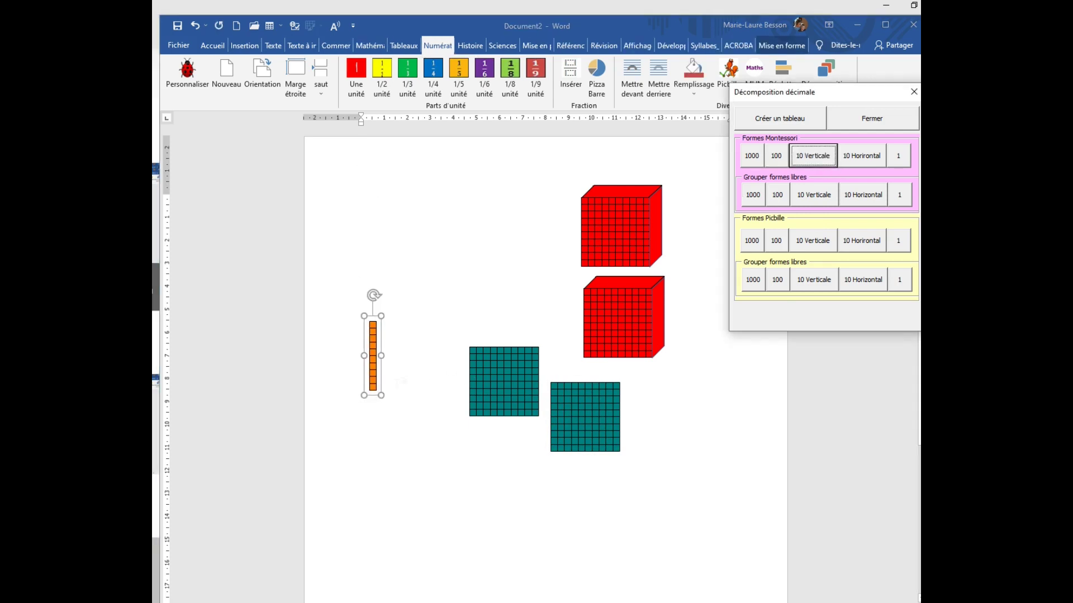
pyautogui.click(381, 379)
pyautogui.moveTo(381, 379); pyautogui.dragTo(516, 300)
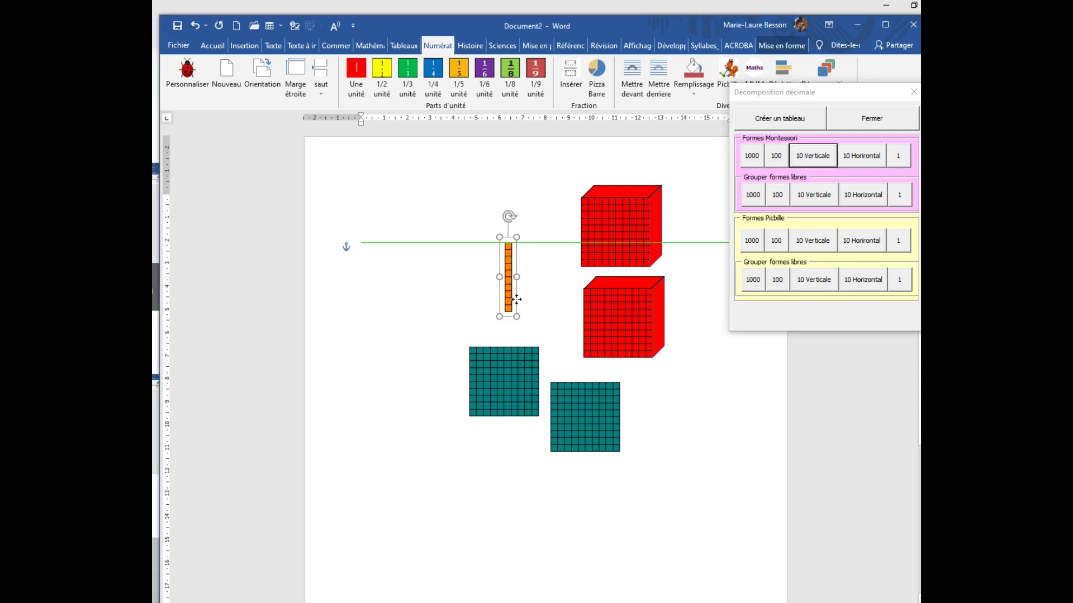
pyautogui.click(757, 427)
pyautogui.click(817, 164)
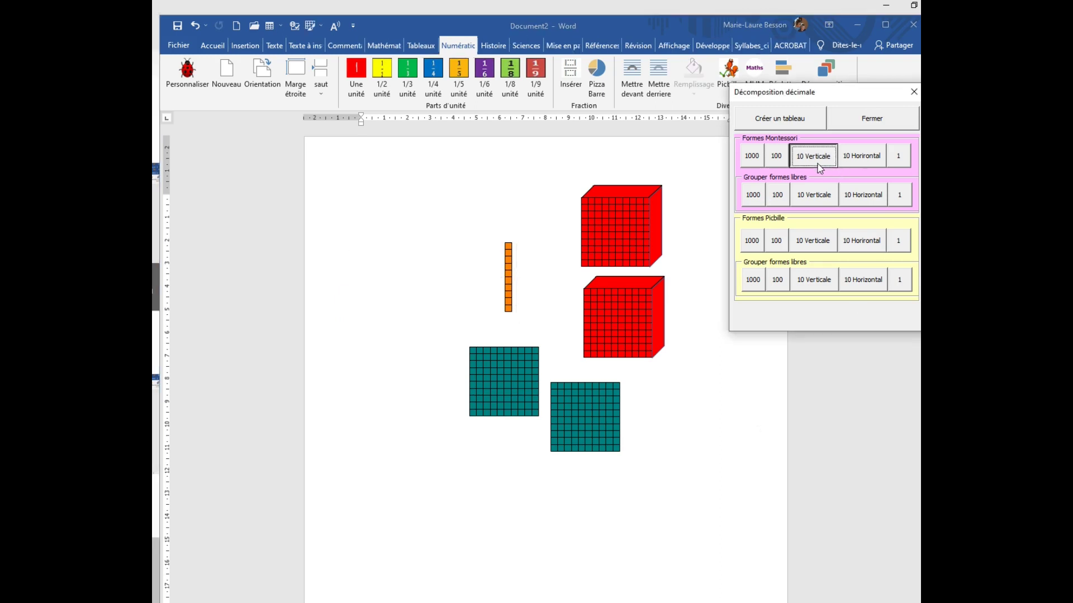
pyautogui.moveTo(383, 340); pyautogui.dragTo(497, 258)
# - Insert two horizontal Montessori 10 bars and place them one above the other to the left of the 100 plates
pyautogui.click(857, 157)
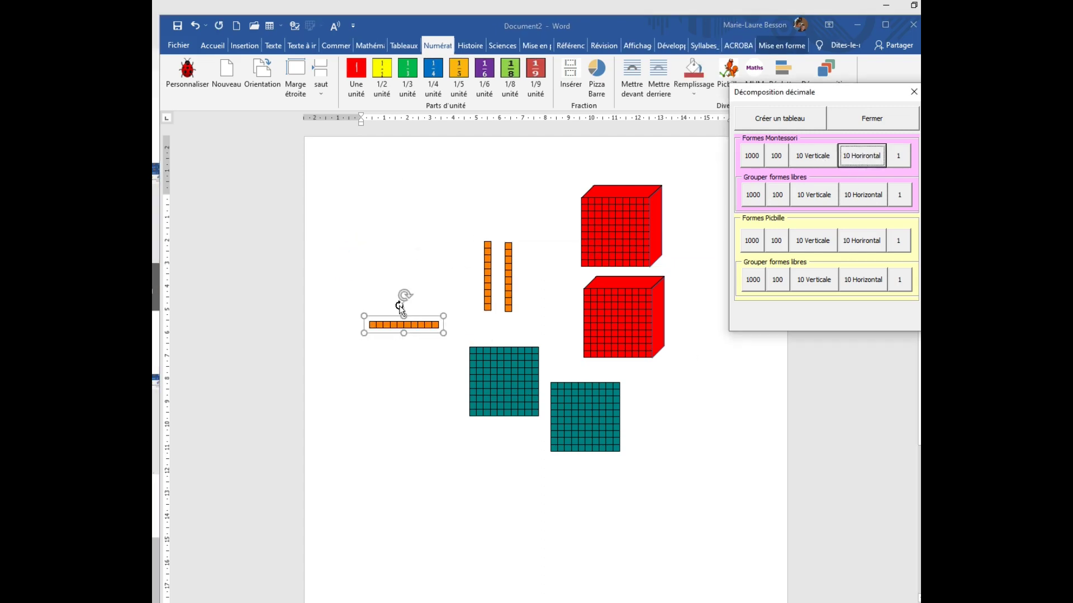
pyautogui.click(407, 336)
pyautogui.moveTo(408, 335); pyautogui.dragTo(418, 417)
pyautogui.click(359, 316)
pyautogui.click(845, 167)
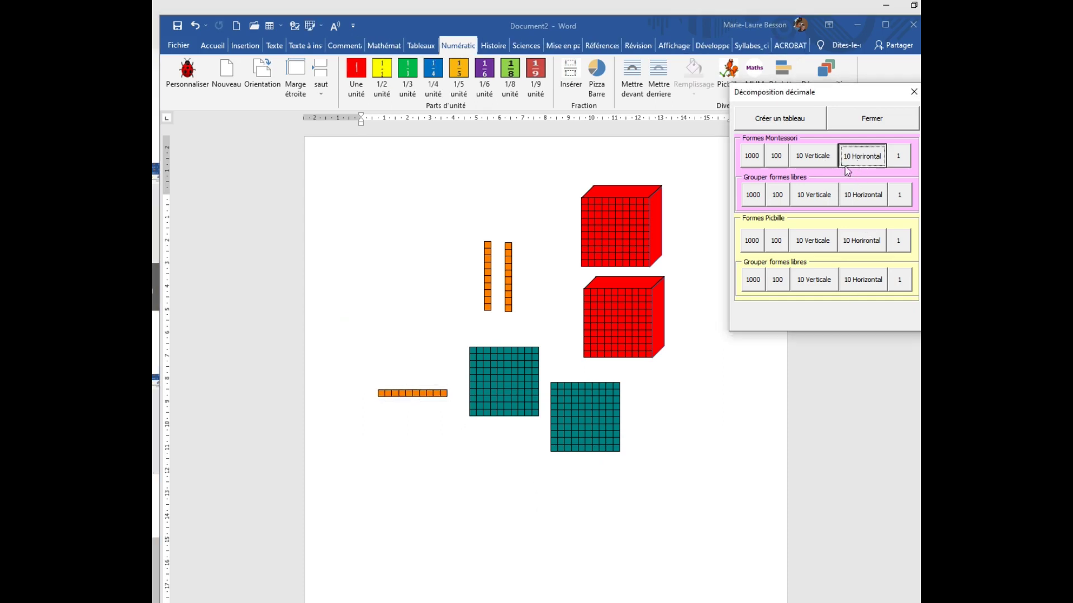
pyautogui.click(421, 335)
pyautogui.moveTo(421, 335); pyautogui.dragTo(433, 386)
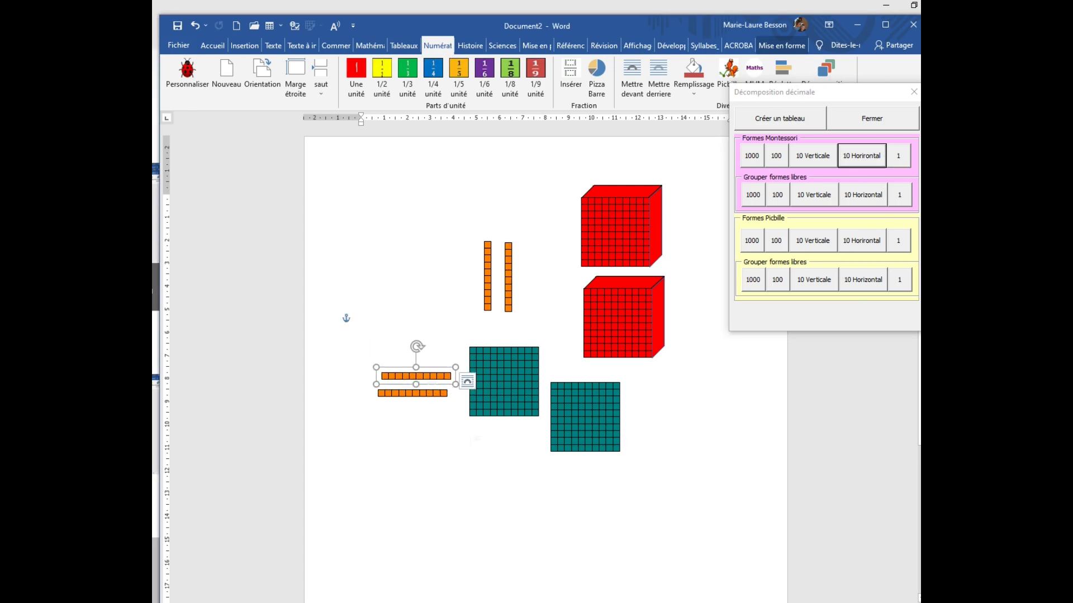
pyautogui.click(475, 439)
# - Insert three Montessori unit cubes and scatter them to the left of the vertical 10 bars
pyautogui.click(898, 155)
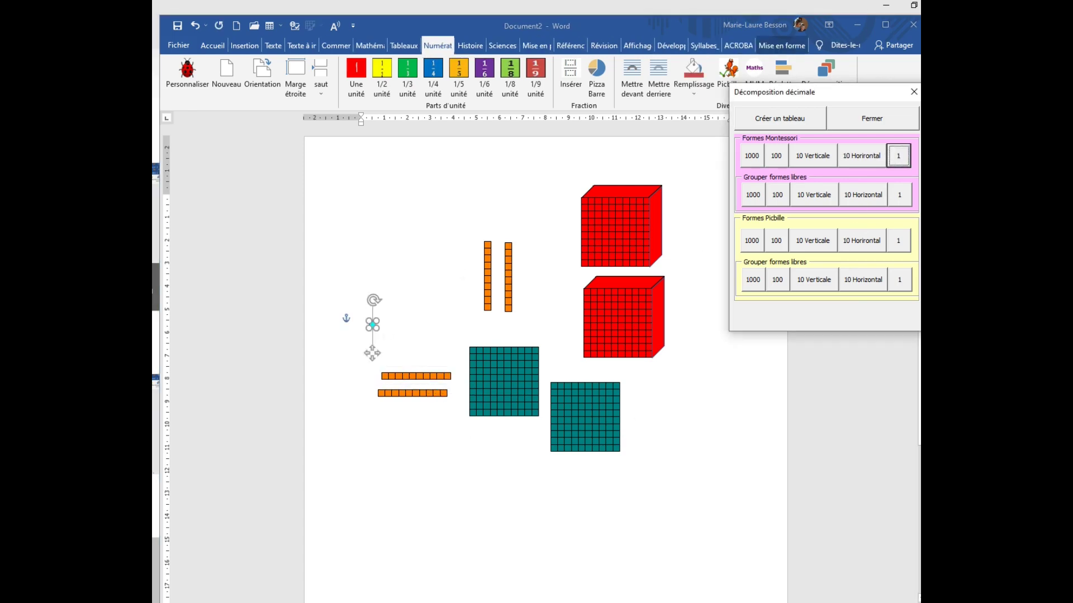
pyautogui.click(372, 329)
pyautogui.moveTo(372, 329); pyautogui.dragTo(431, 276)
pyautogui.click(542, 469)
pyautogui.click(899, 161)
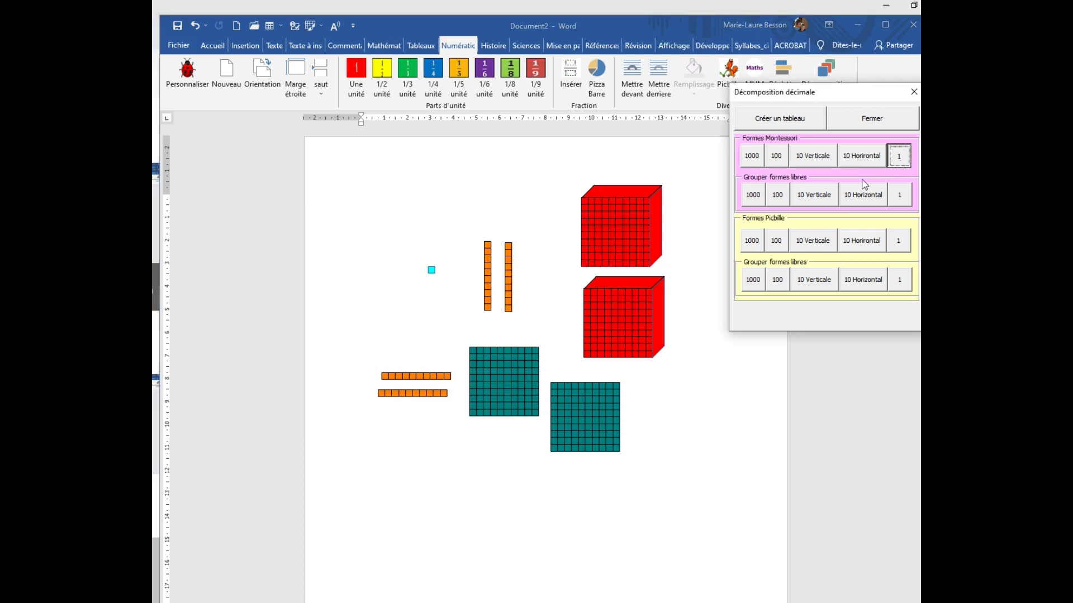
pyautogui.click(372, 353)
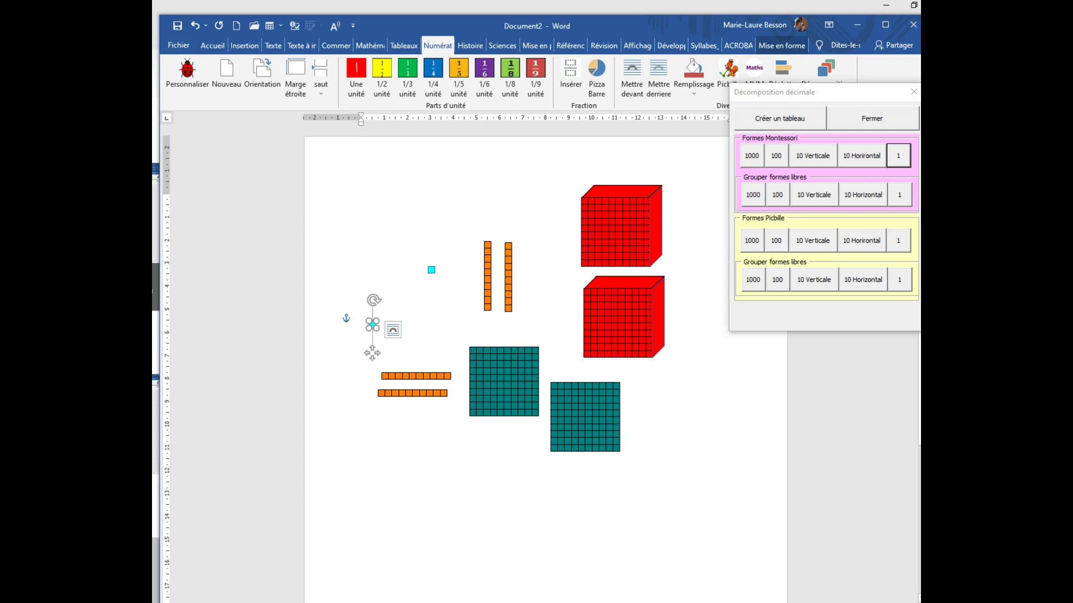
pyautogui.moveTo(372, 353); pyautogui.dragTo(410, 309)
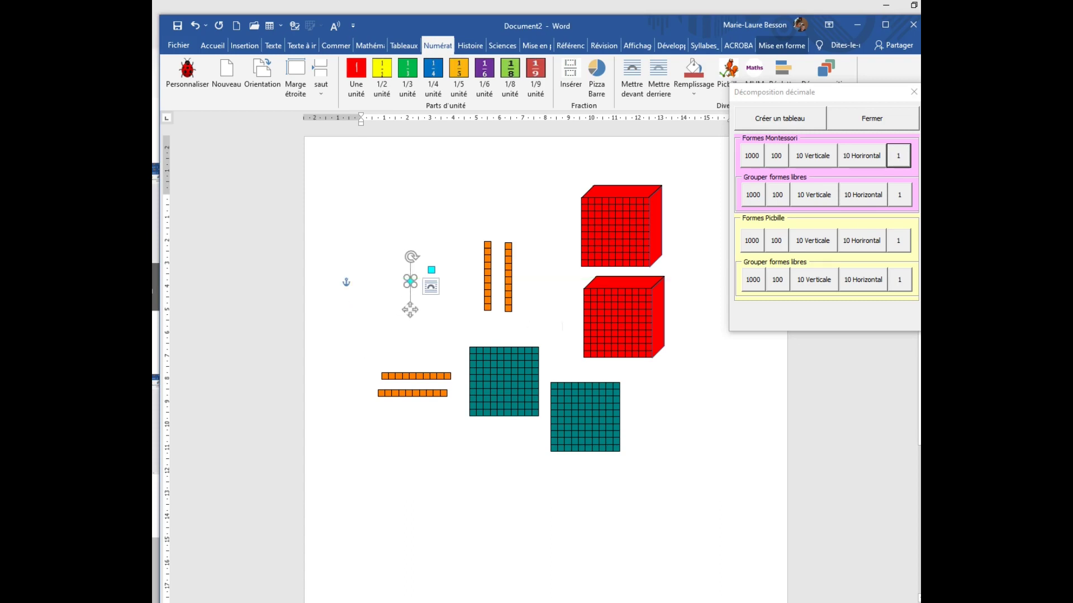
pyautogui.click(898, 157)
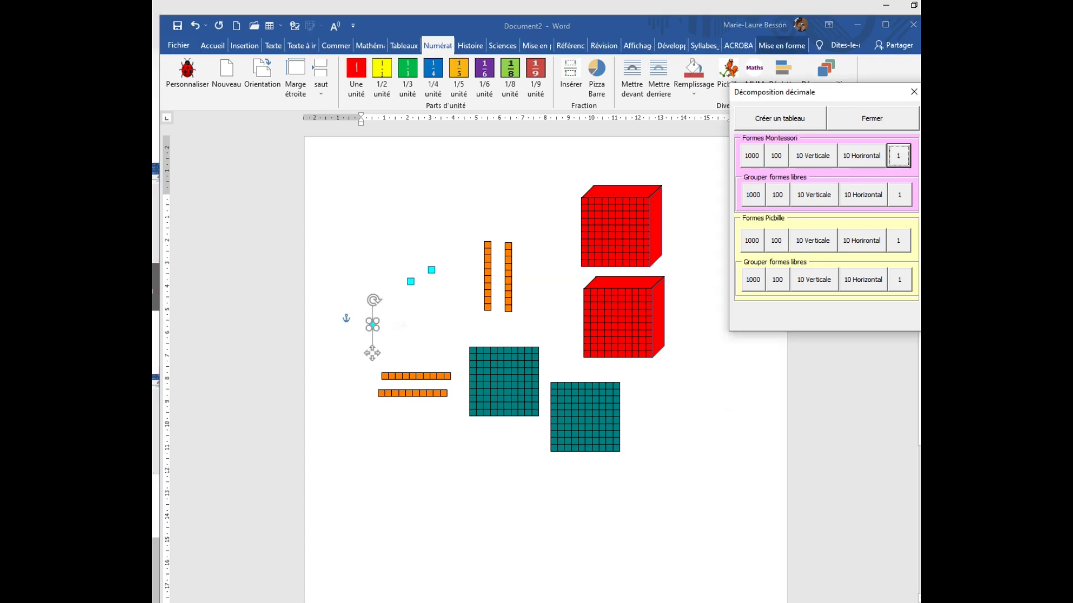
pyautogui.click(369, 355)
pyautogui.moveTo(370, 353); pyautogui.dragTo(434, 317)
pyautogui.click(361, 319)
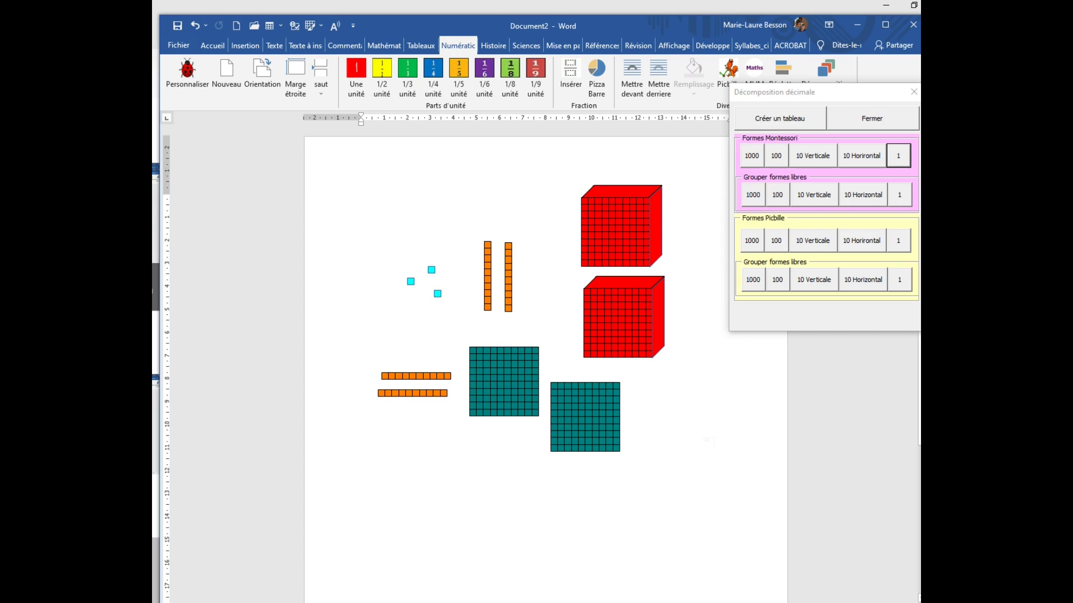
# - Group the free Montessori shapes by type: the thousands, hundreds, vertical tens, horizontal tens and units
pyautogui.click(752, 194)
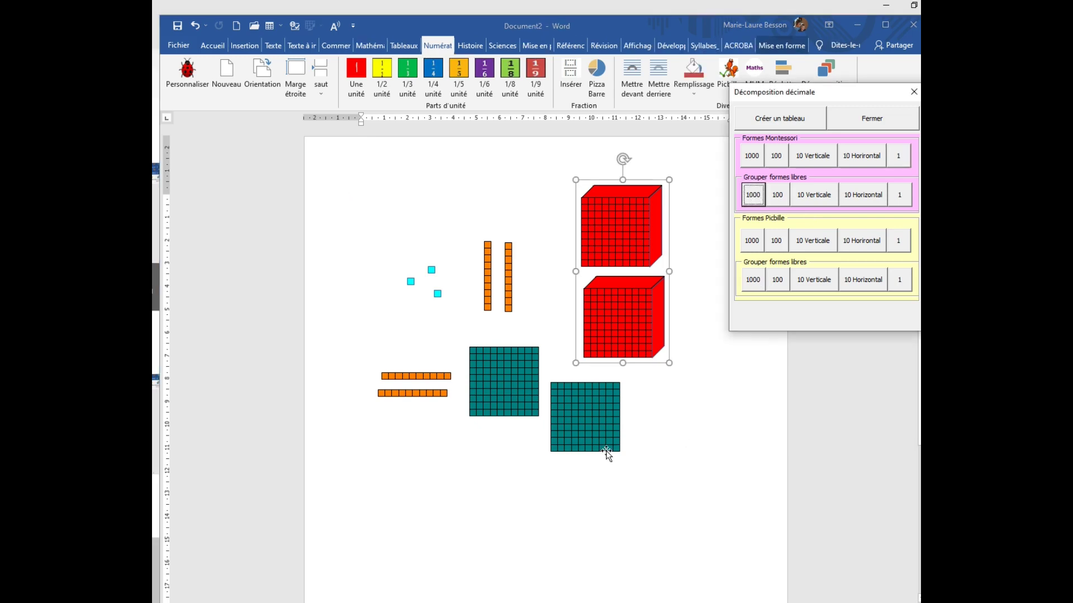
pyautogui.click(777, 195)
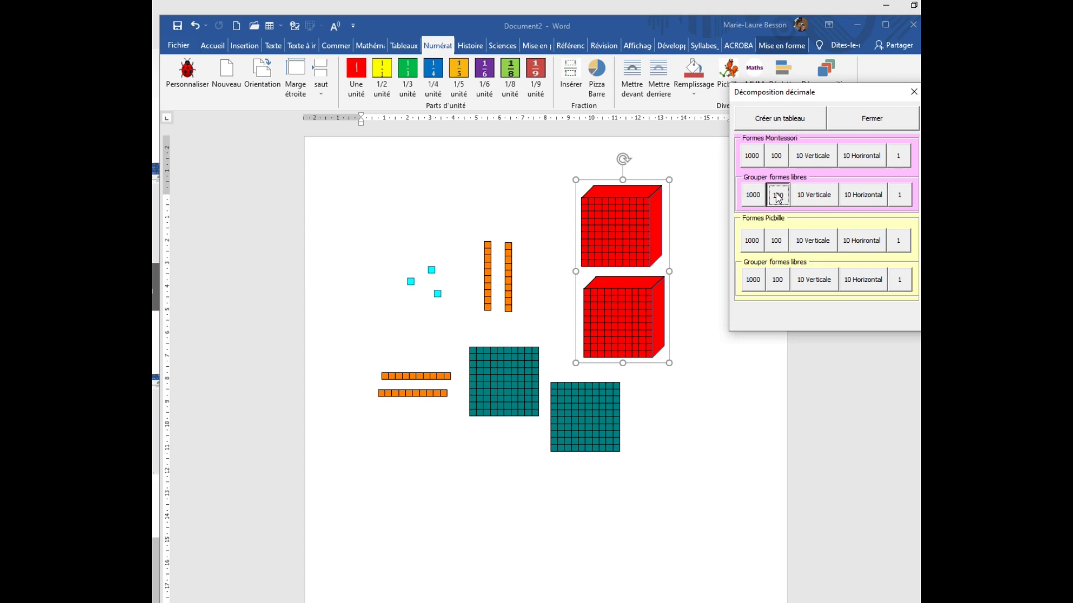
pyautogui.click(821, 201)
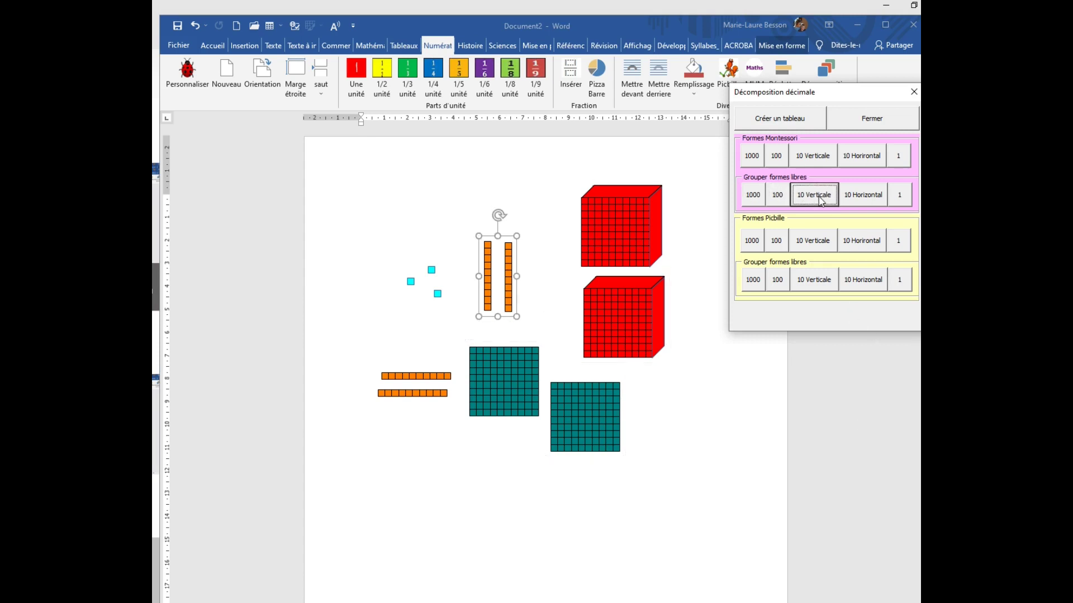
pyautogui.click(869, 204)
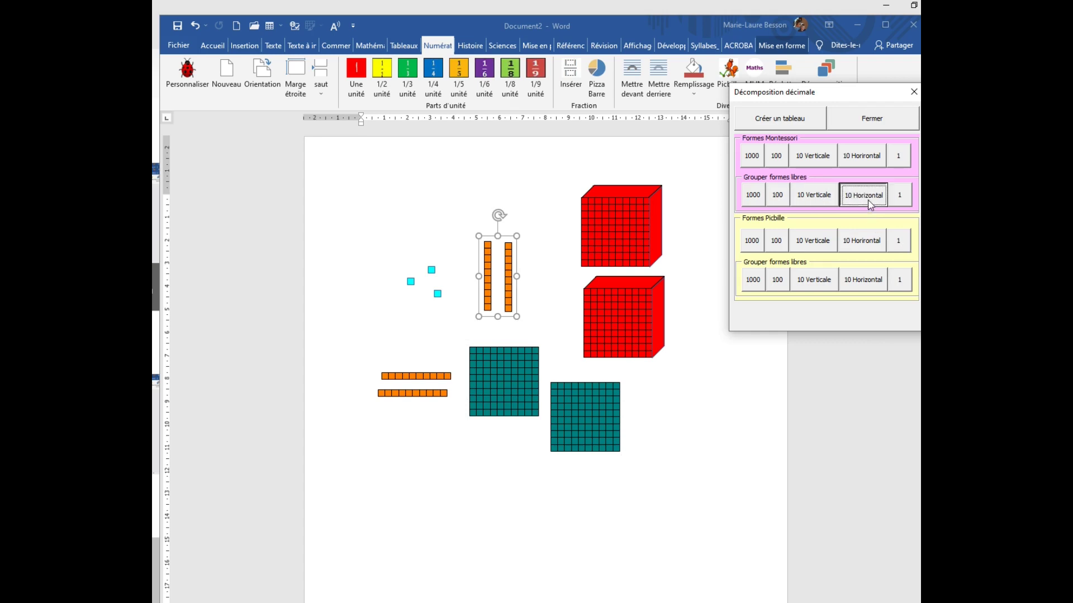
pyautogui.click(899, 203)
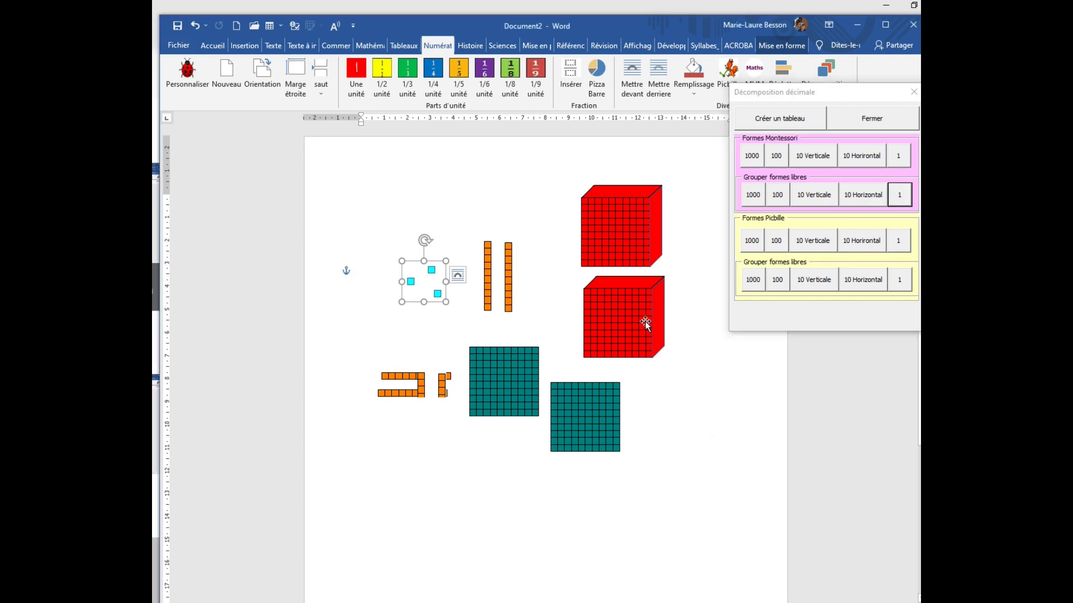
# - Shift the thousands group slightly down, move the hundreds group lower on the page, and place the horizontal tens group beneath the vertical bars
pyautogui.moveTo(652, 324)
pyautogui.mouseDown()
pyautogui.moveTo(690, 394)
pyautogui.moveTo(640, 290)
pyautogui.moveTo(630, 319)
pyautogui.moveTo(646, 331)
pyautogui.mouseUp()
pyautogui.moveTo(495, 381); pyautogui.dragTo(402, 498)
pyautogui.moveTo(403, 393); pyautogui.dragTo(487, 346)
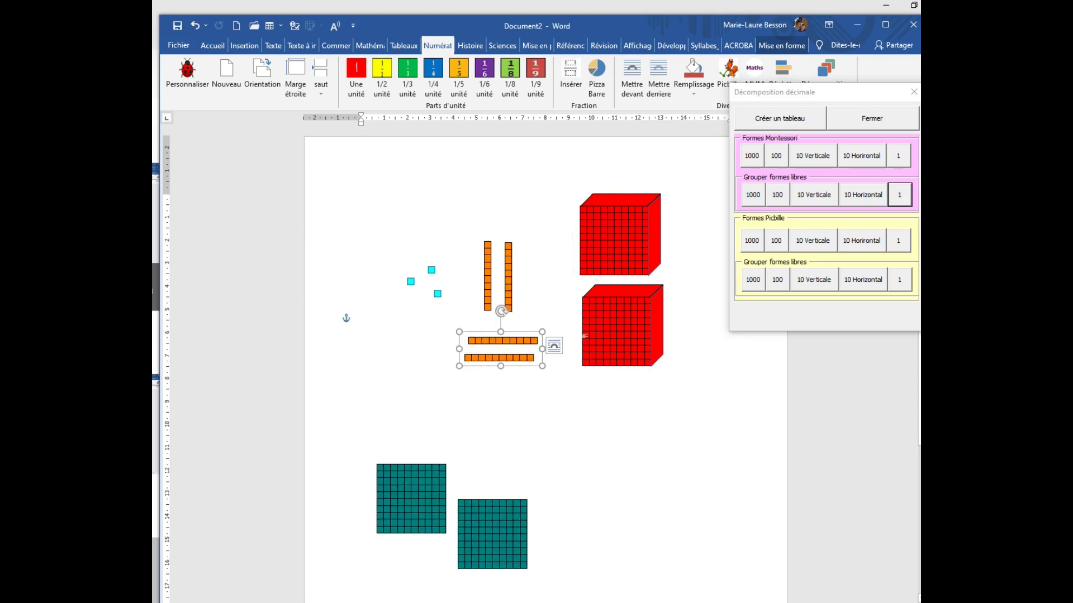
pyautogui.click(700, 429)
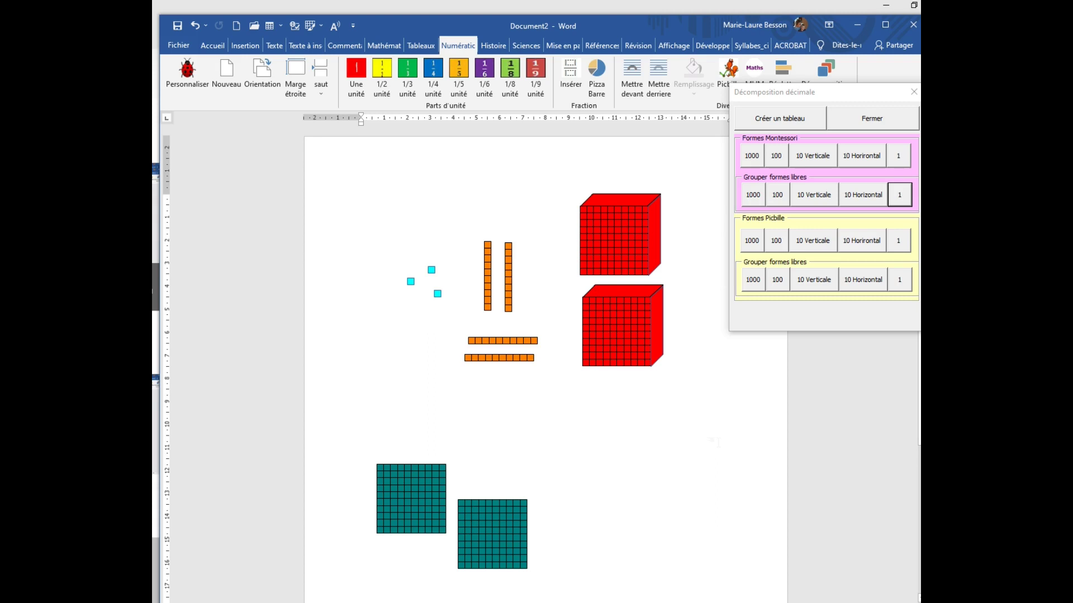
# - Customize the Montessori decomposition object colours by setting Millier to yellow, and save the setting
pyautogui.click(881, 116)
pyautogui.click(191, 91)
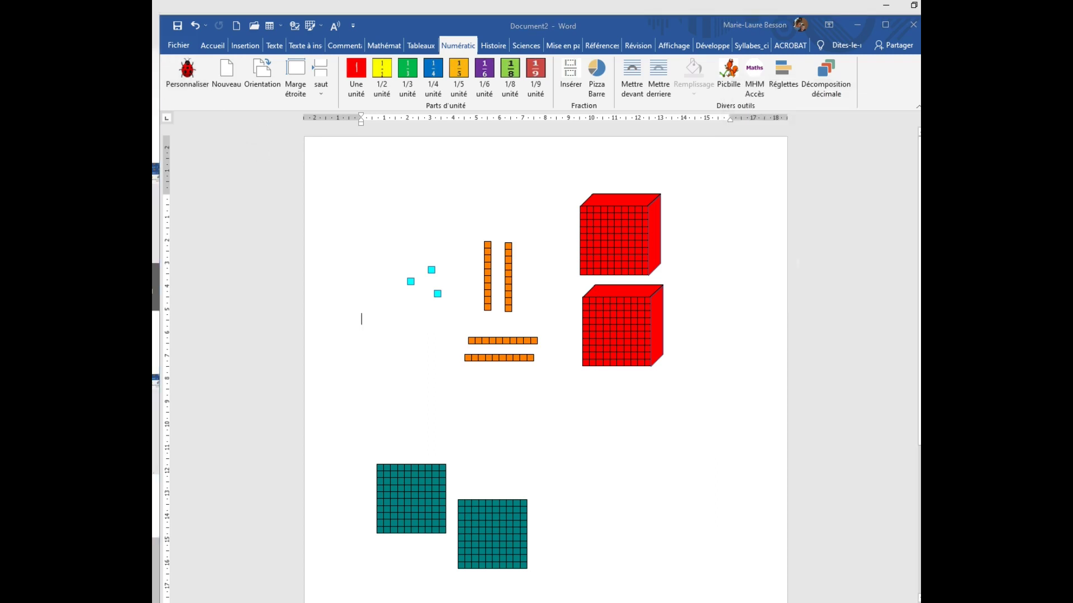
pyautogui.moveTo(852, 238); pyautogui.dragTo(527, 284)
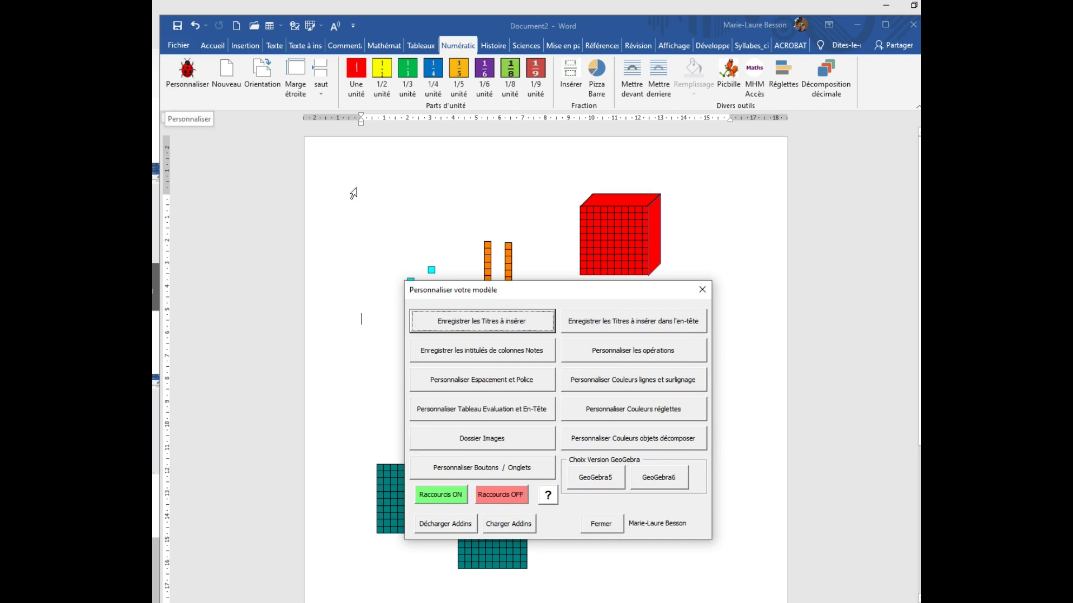
pyautogui.click(644, 444)
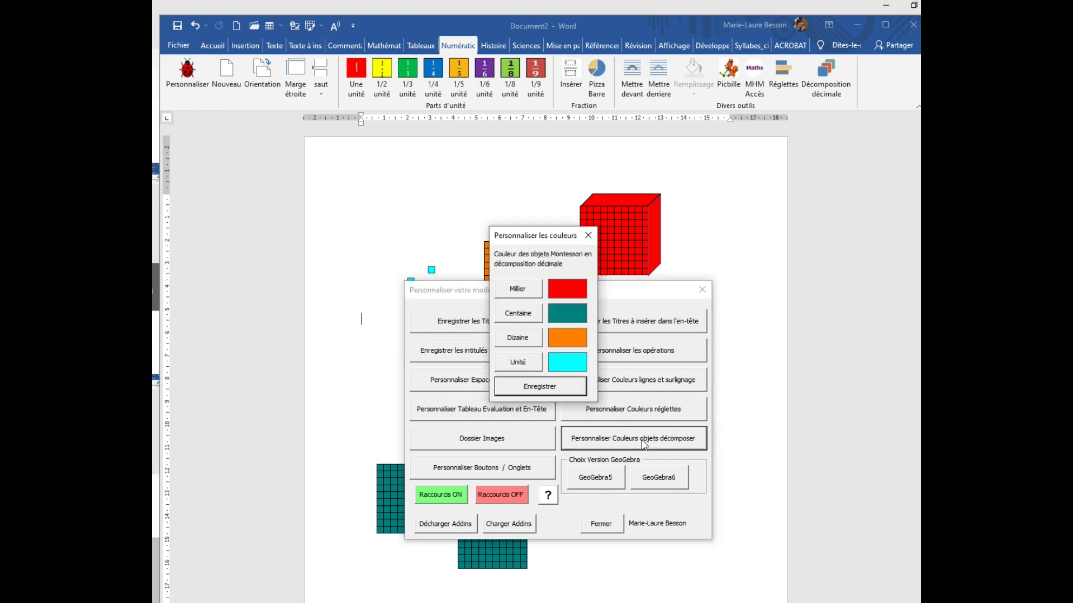
pyautogui.click(522, 292)
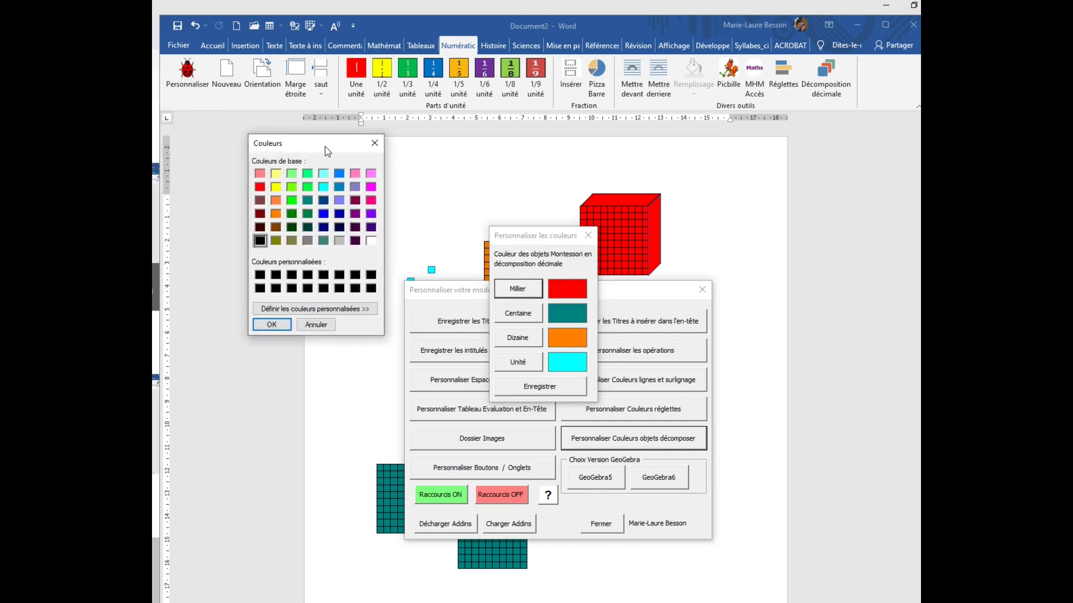
pyautogui.moveTo(300, 141); pyautogui.dragTo(396, 165)
pyautogui.click(364, 212)
pyautogui.click(361, 350)
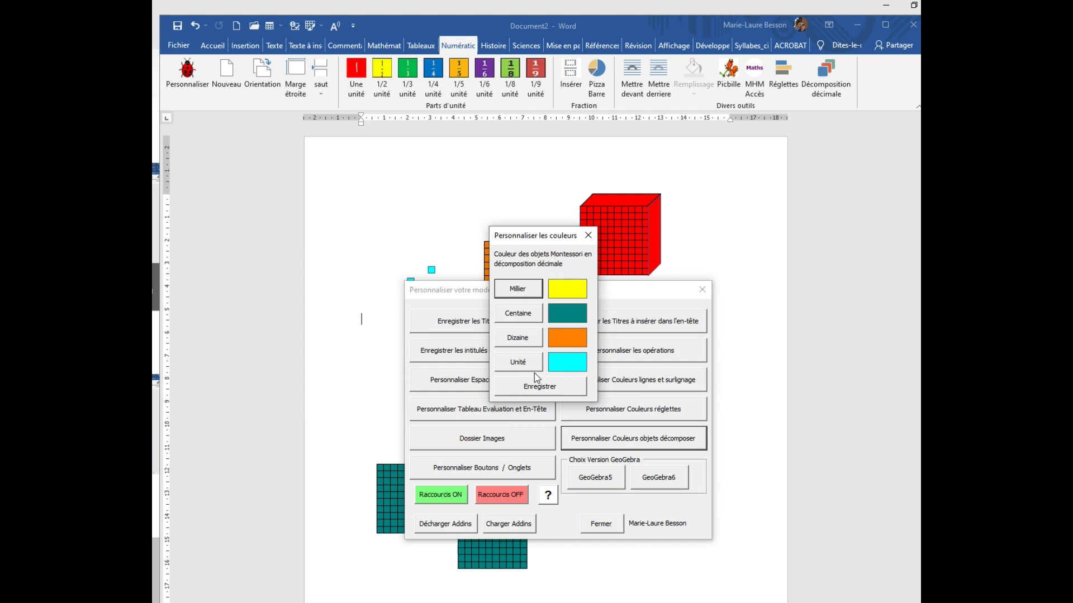
pyautogui.click(540, 392)
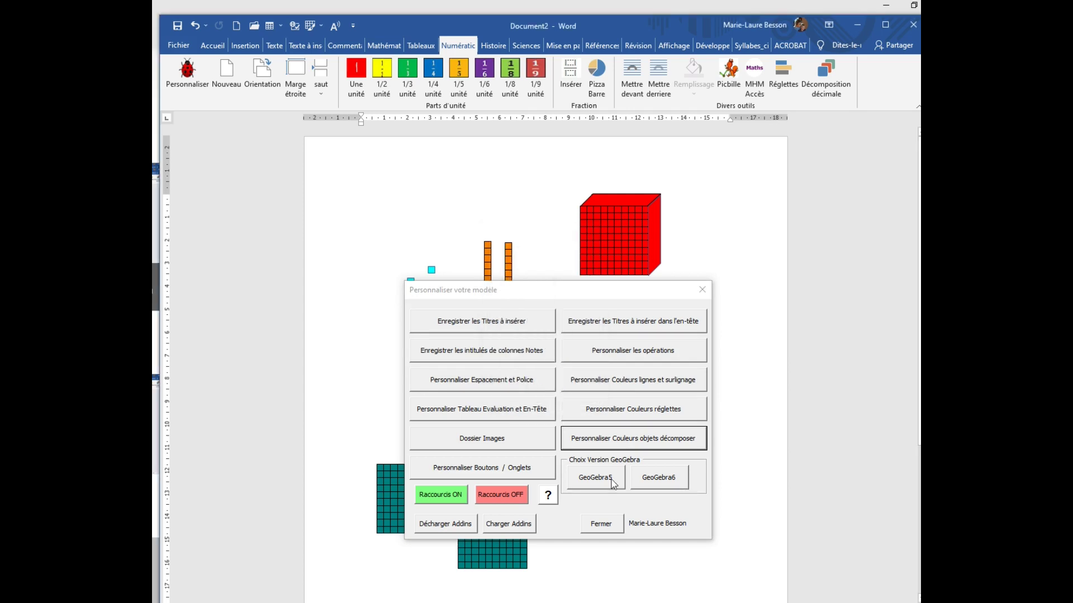
pyautogui.click(604, 527)
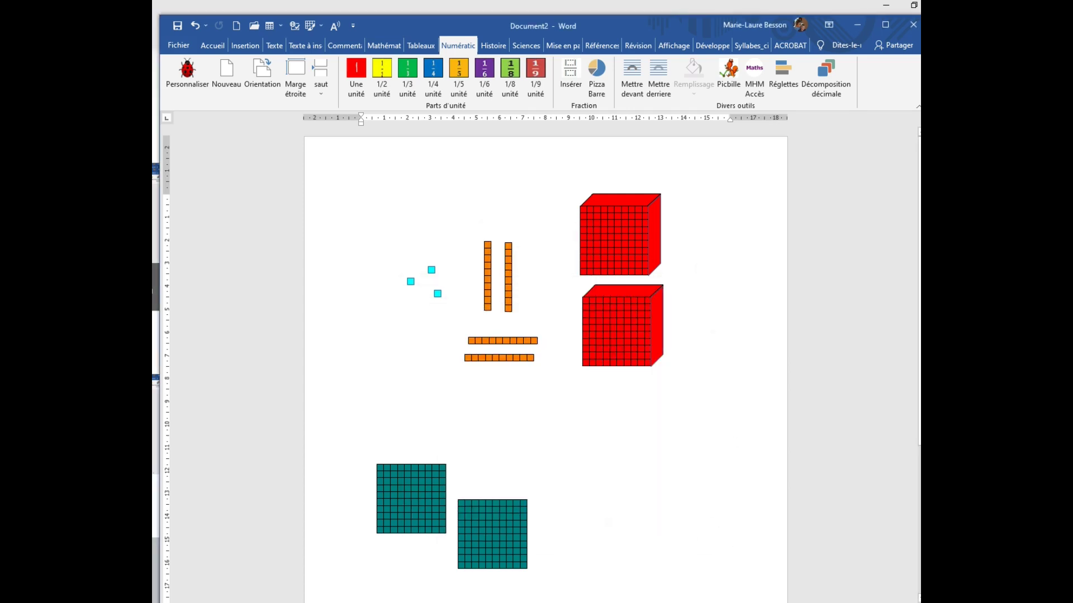
# - Insert a Montessori 1000 cube in the new colour, place it below the two red cubes, and close the decimal decomposition tool
pyautogui.click(826, 75)
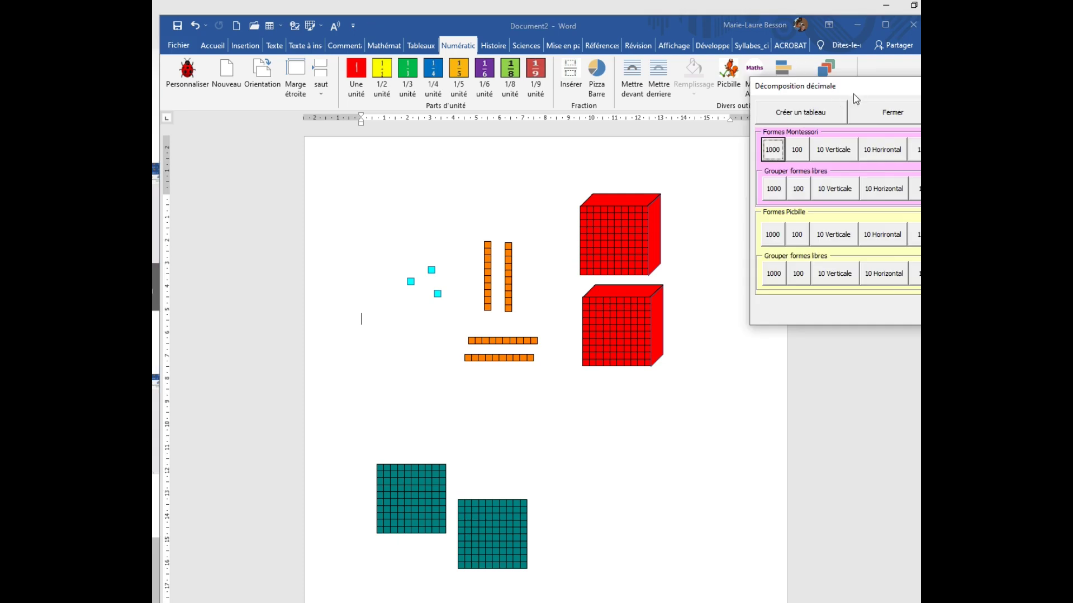
pyautogui.moveTo(853, 93); pyautogui.dragTo(806, 168)
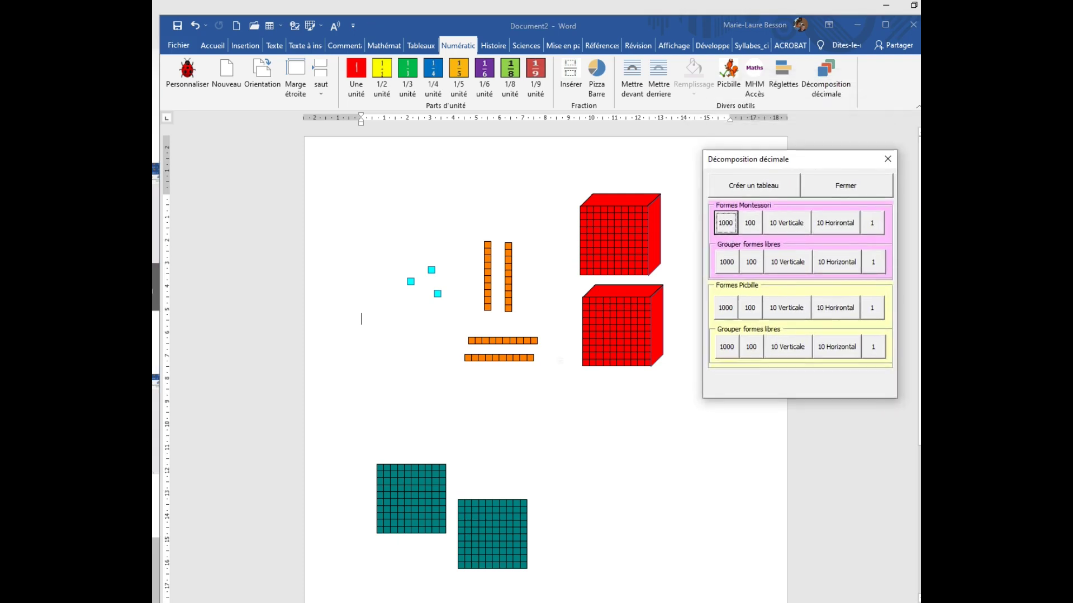
pyautogui.click(725, 222)
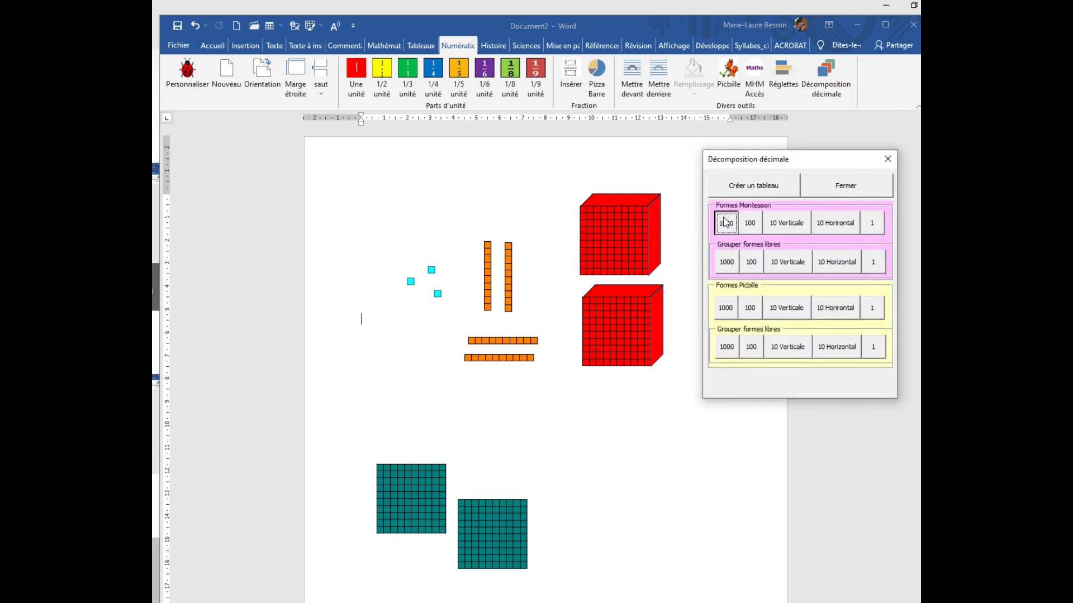
pyautogui.click(423, 406)
pyautogui.moveTo(422, 406); pyautogui.dragTo(651, 498)
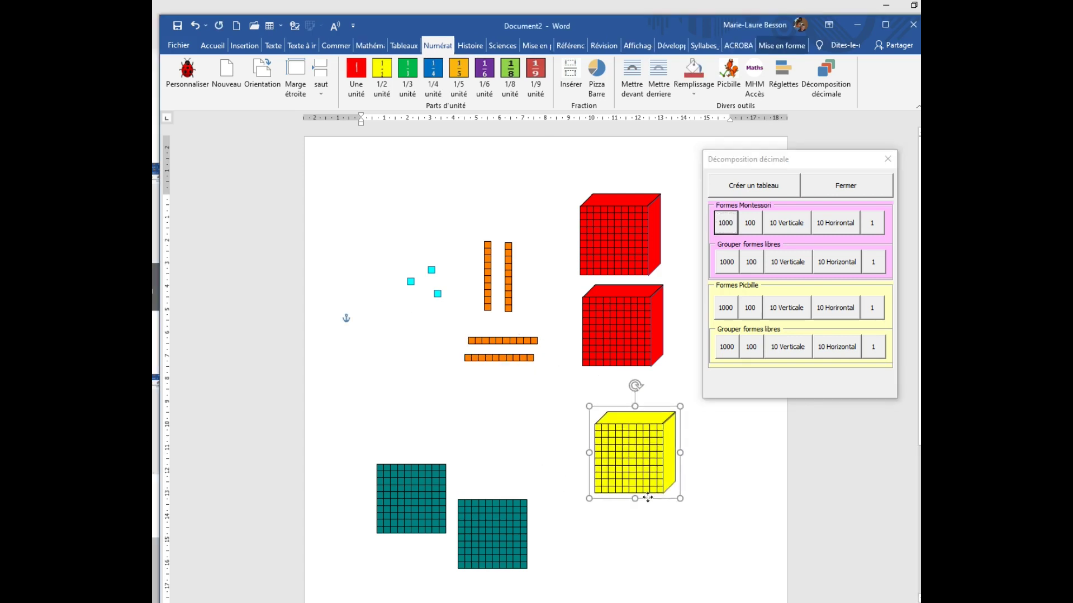
pyautogui.click(743, 512)
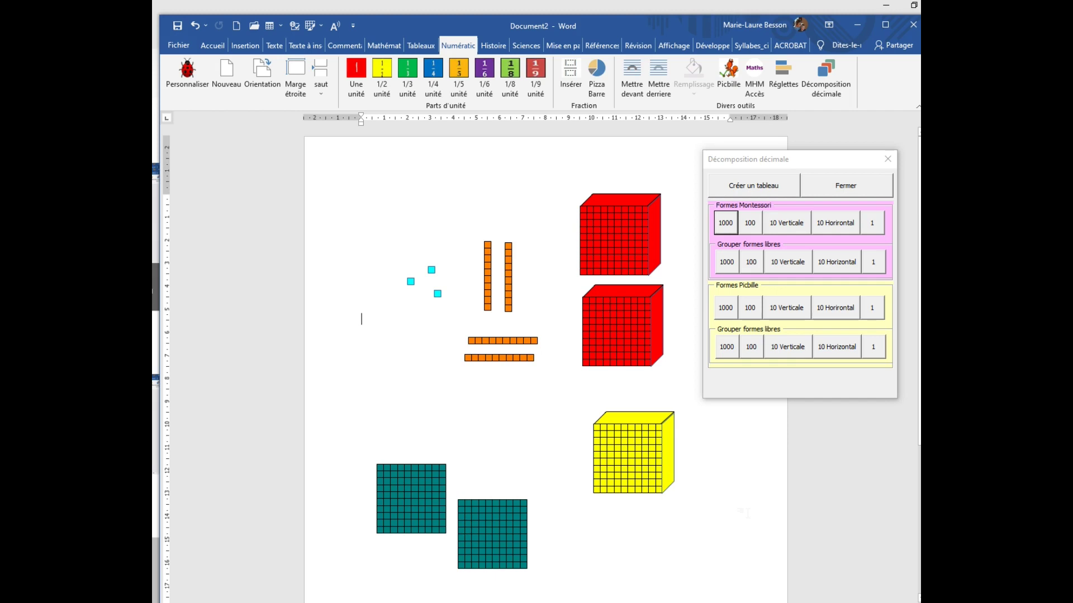
pyautogui.click(843, 194)
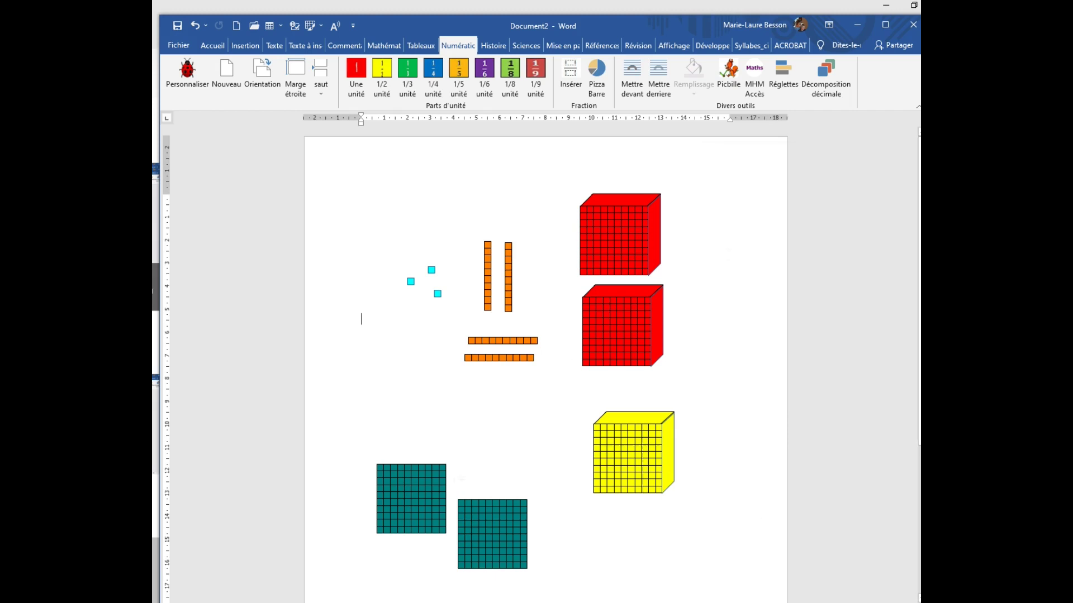
# - In a new blank document, insert two Picbille 1000 shapes and place them one above the other near the middle of the page
pyautogui.click(807, 98)
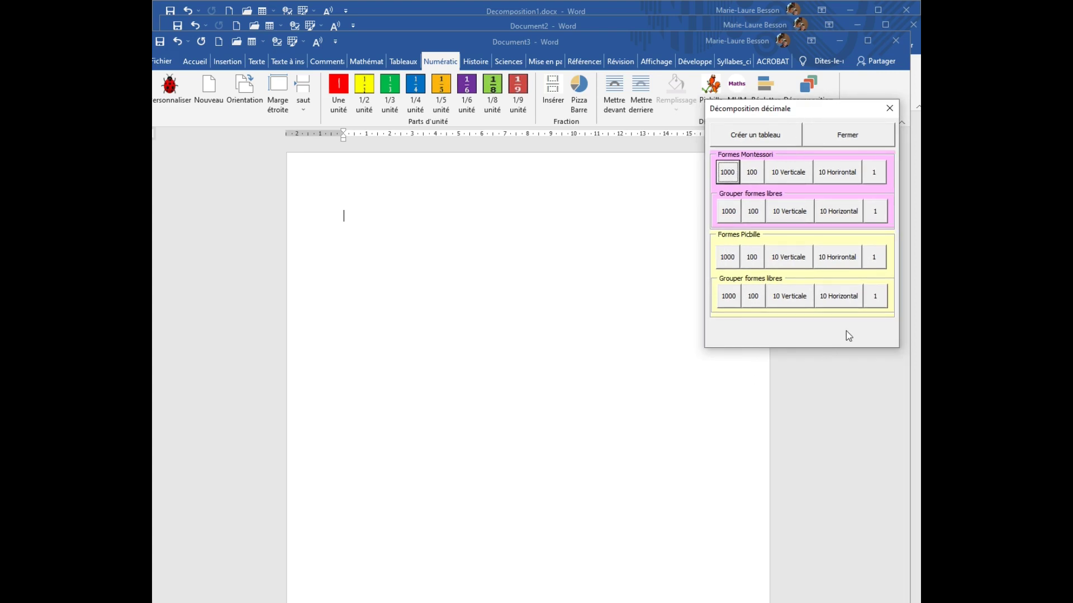
pyautogui.click(726, 257)
pyautogui.click(413, 270)
pyautogui.moveTo(413, 270); pyautogui.dragTo(556, 388)
pyautogui.click(761, 326)
pyautogui.click(731, 265)
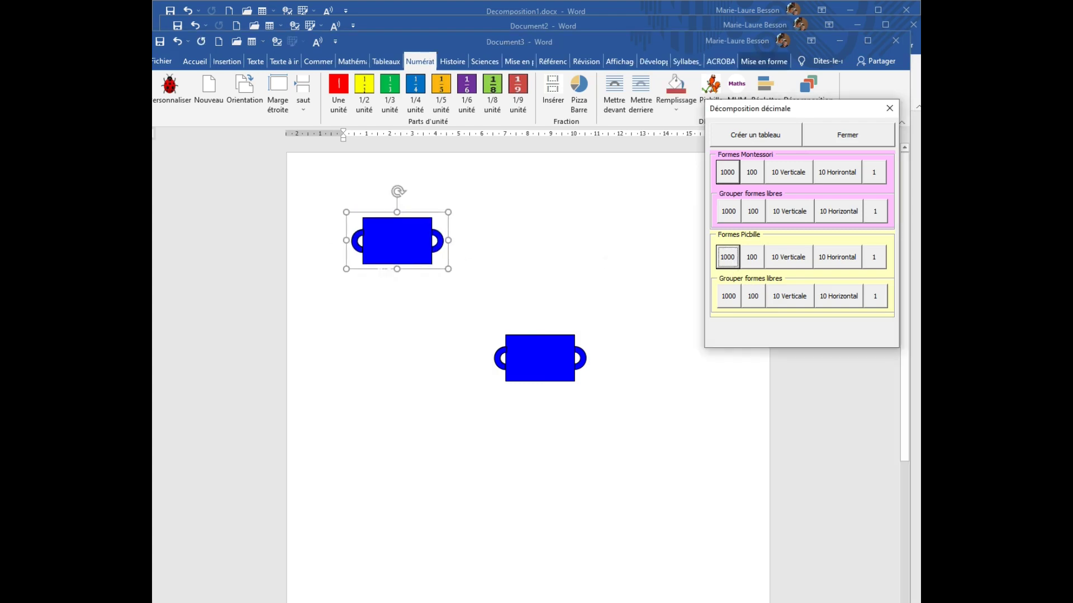
pyautogui.moveTo(362, 271); pyautogui.dragTo(511, 461)
pyautogui.click(651, 397)
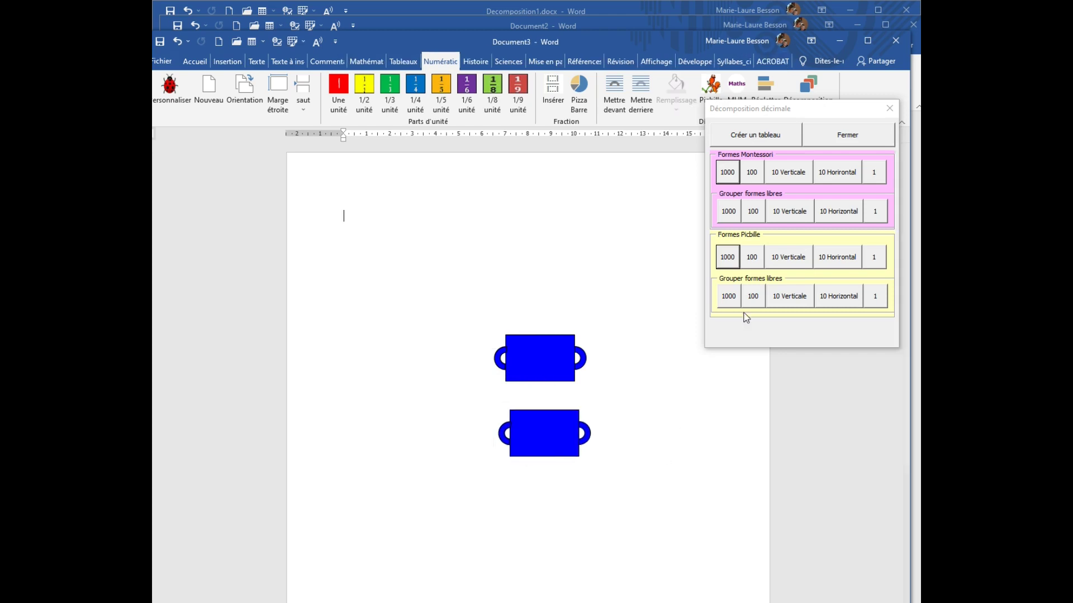
# - Insert three Picbille 100 shapes and stack them to the left of the blue thousands shapes
pyautogui.click(751, 257)
pyautogui.moveTo(395, 282); pyautogui.dragTo(446, 507)
pyautogui.click(643, 391)
pyautogui.click(750, 269)
pyautogui.click(751, 265)
pyautogui.click(413, 280)
pyautogui.moveTo(415, 282); pyautogui.dragTo(441, 419)
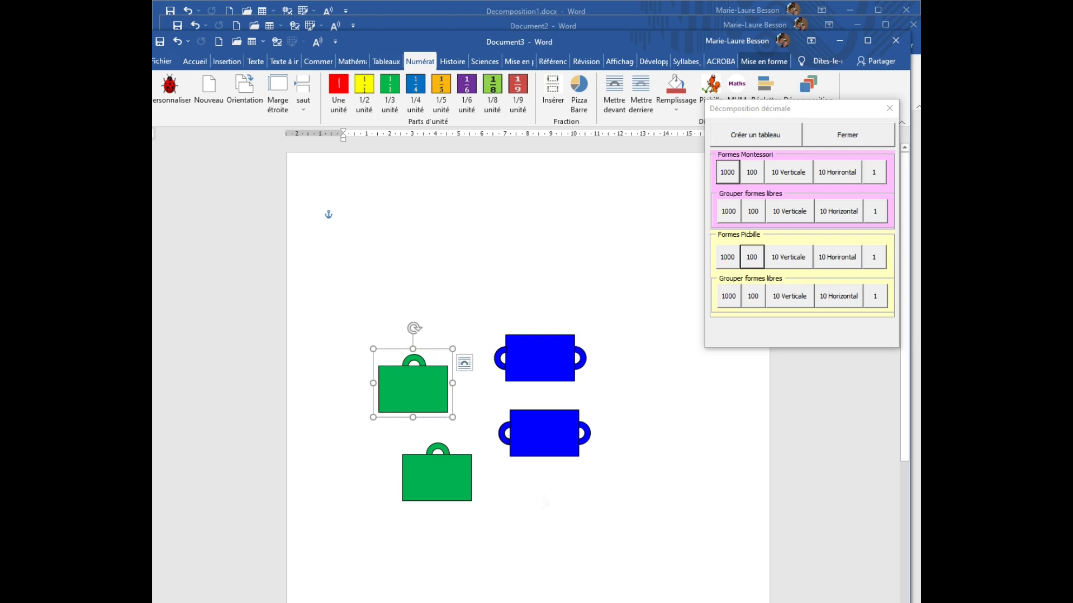
pyautogui.click(750, 266)
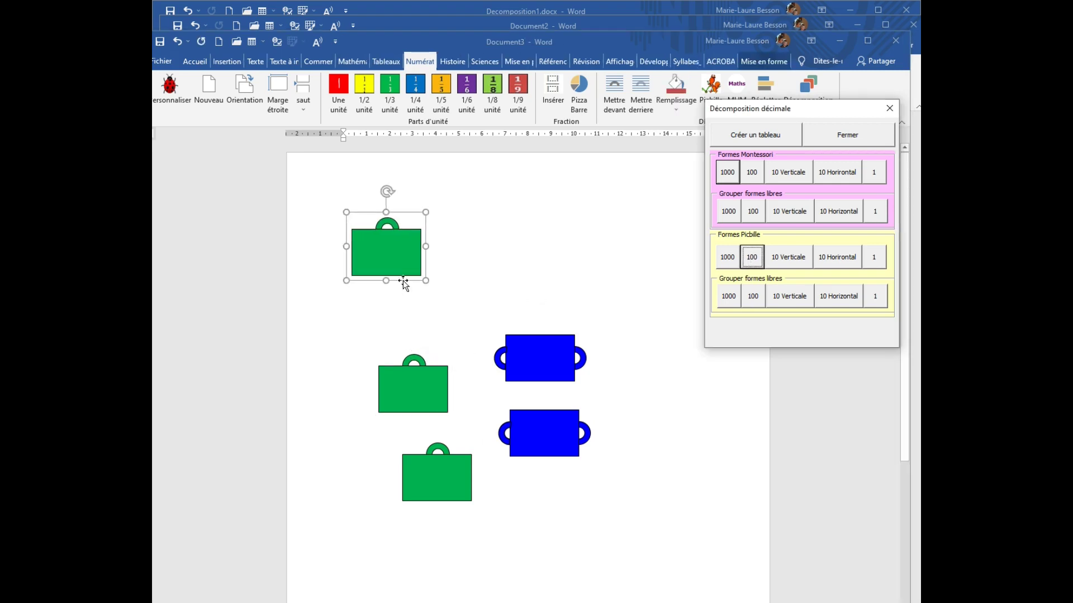
pyautogui.moveTo(403, 283); pyautogui.dragTo(426, 343)
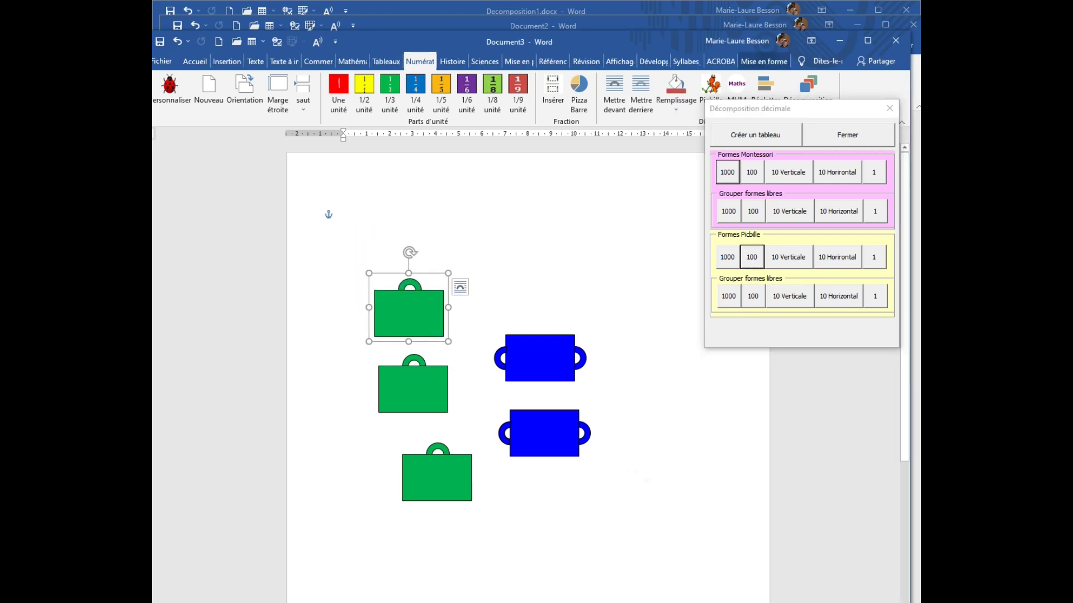
# - Insert two vertical Picbille 10 bars and place them side by side above and to the right of the thousands shapes
pyautogui.click(836, 335)
pyautogui.click(792, 258)
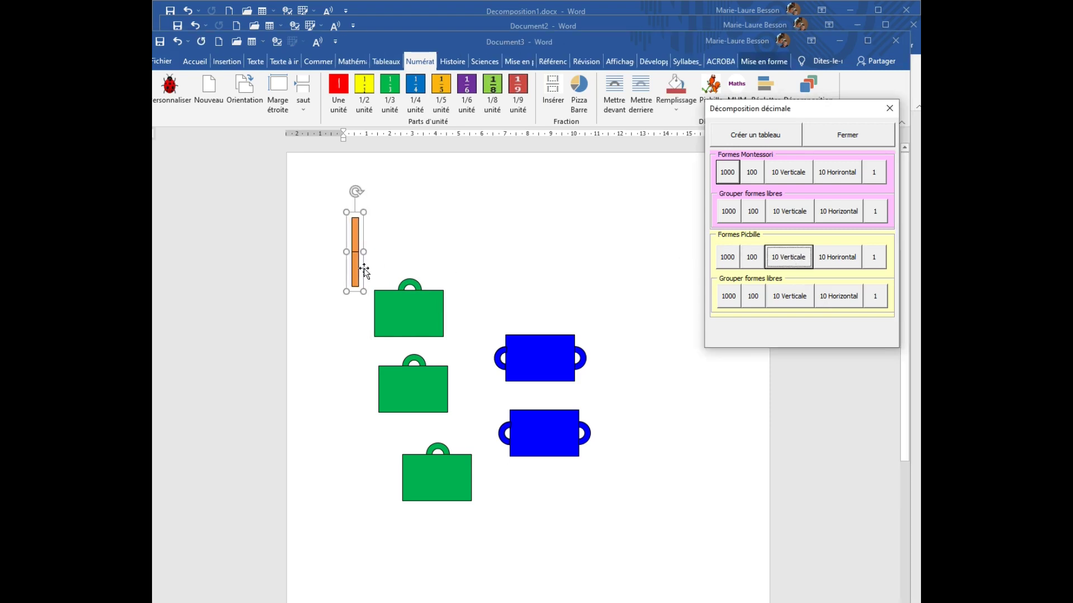
pyautogui.moveTo(363, 268); pyautogui.dragTo(620, 268)
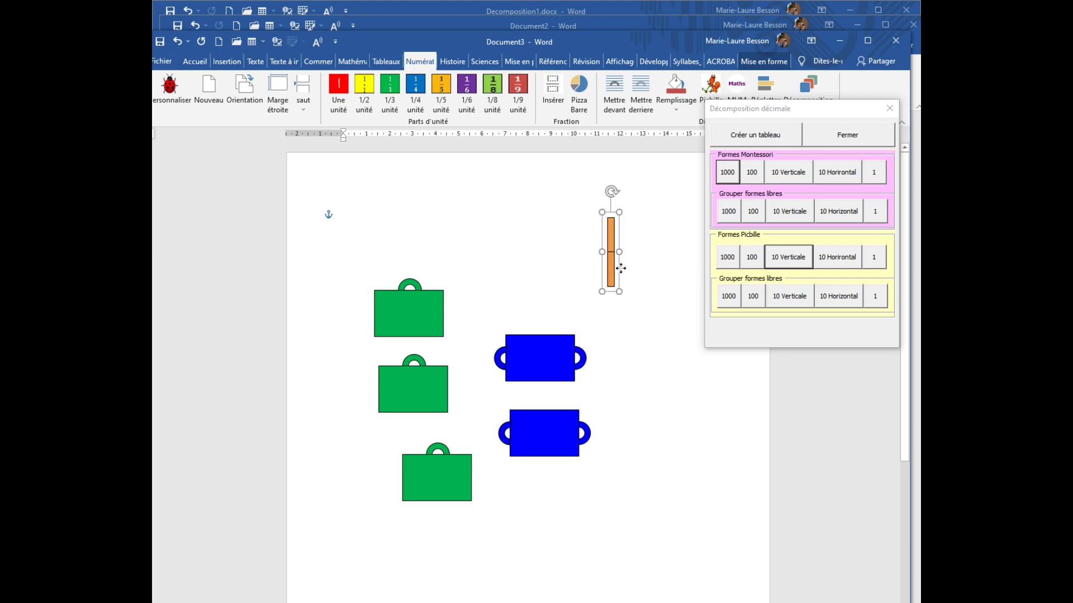
pyautogui.click(786, 256)
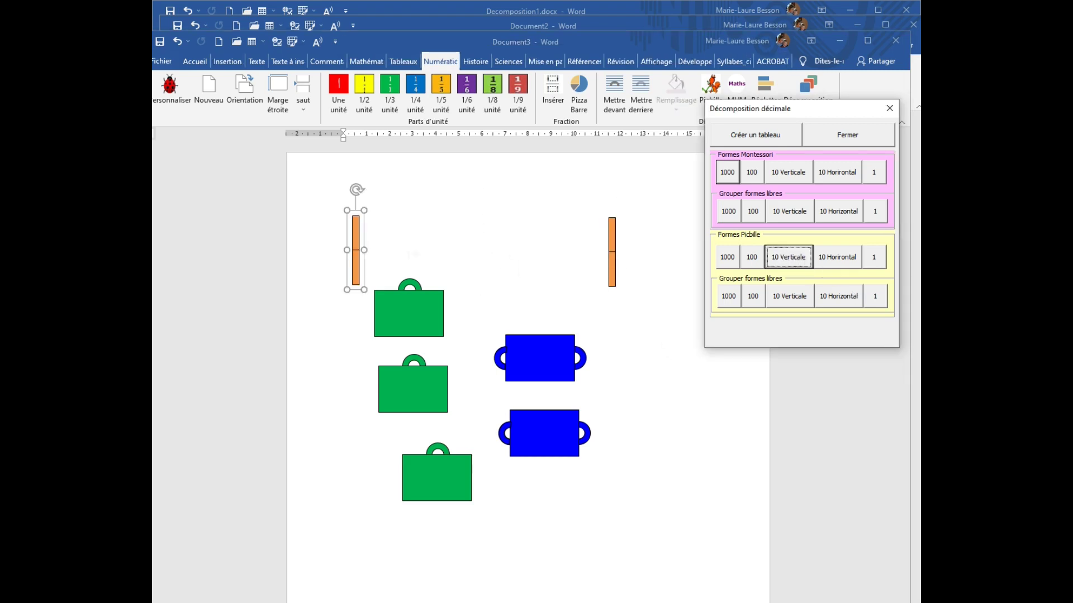
pyautogui.moveTo(360, 260); pyautogui.dragTo(448, 263)
pyautogui.moveTo(525, 260); pyautogui.dragTo(604, 261)
pyautogui.click(659, 324)
# - Insert two horizontal Picbille 10 bars and place them one above the other to the left of the vertical bars
pyautogui.click(841, 263)
pyautogui.moveTo(402, 232); pyautogui.dragTo(544, 230)
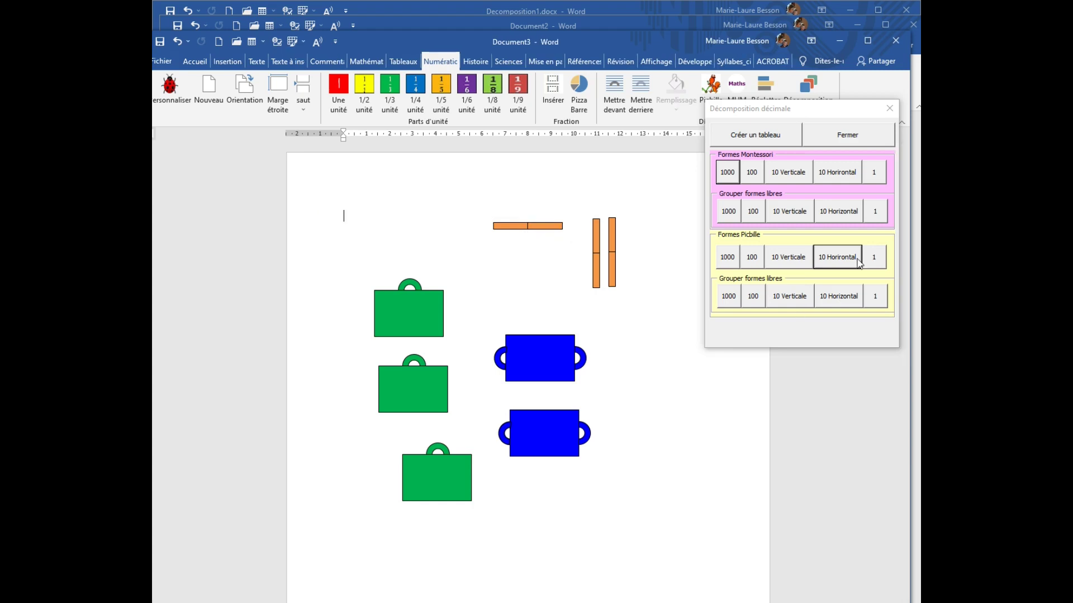
pyautogui.click(837, 256)
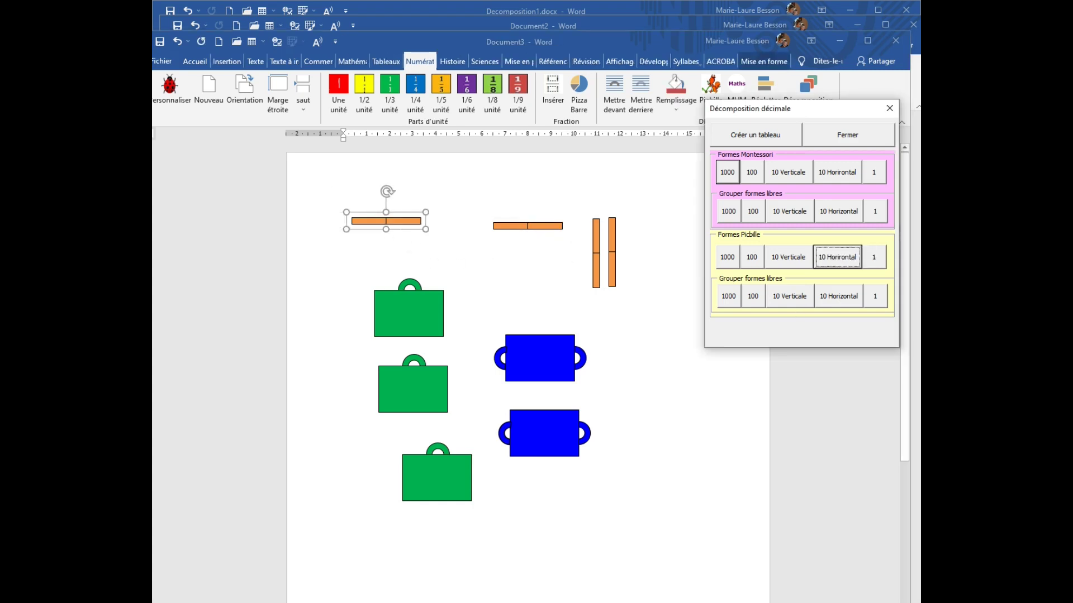
pyautogui.click(397, 229)
pyautogui.moveTo(397, 229); pyautogui.dragTo(539, 260)
# - Insert three Picbille 1 shapes and cluster them to the left of the horizontal 10 bars
pyautogui.click(874, 257)
pyautogui.click(355, 255)
pyautogui.moveTo(355, 255); pyautogui.dragTo(455, 256)
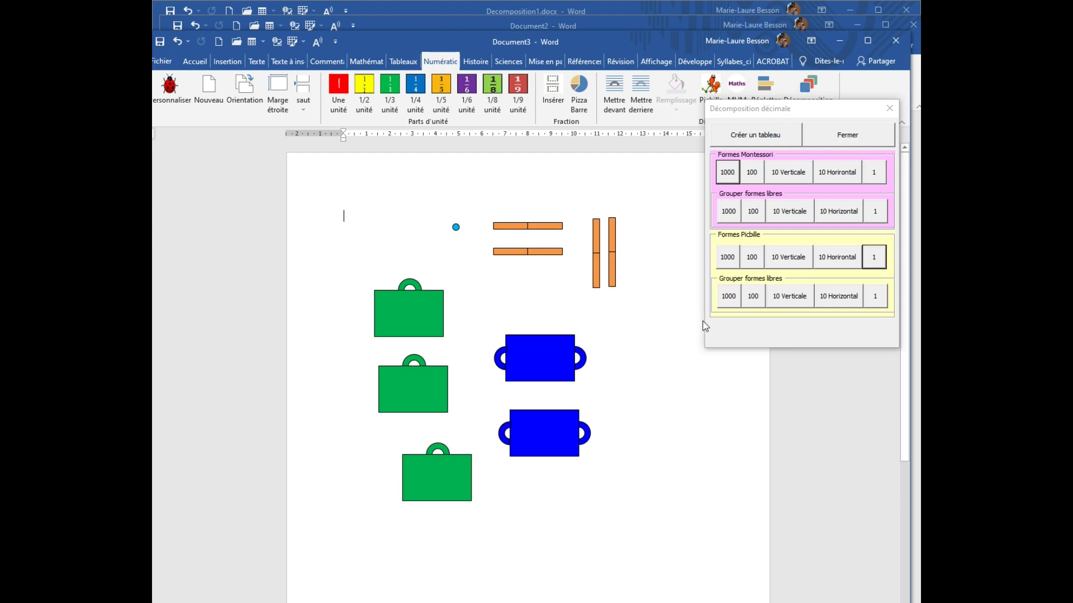
pyautogui.click(874, 258)
pyautogui.click(354, 249)
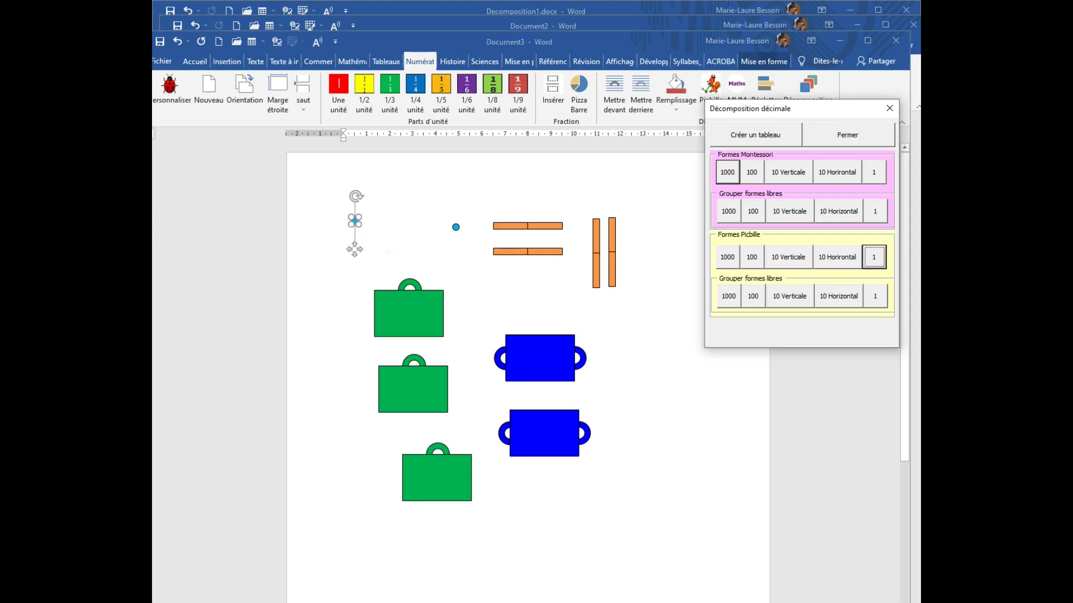
pyautogui.click(354, 250)
pyautogui.moveTo(354, 250); pyautogui.dragTo(434, 255)
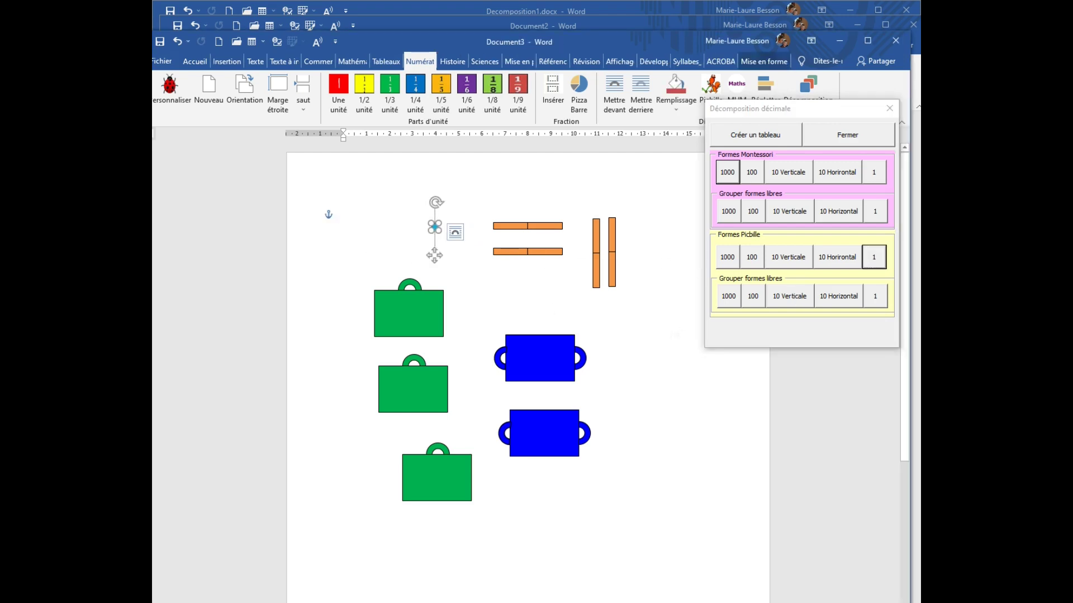
pyautogui.click(874, 258)
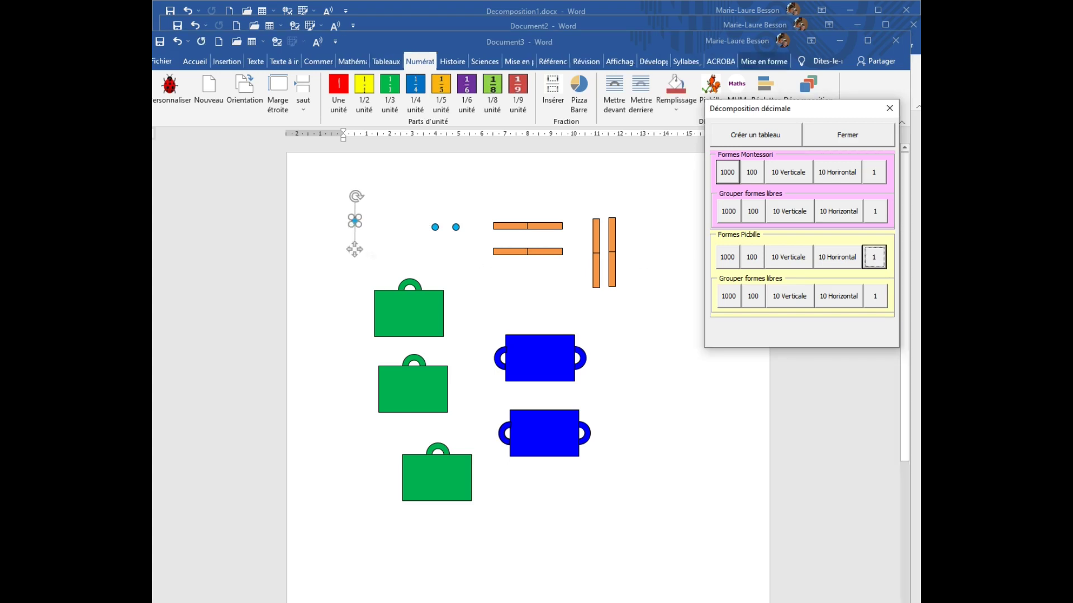
pyautogui.moveTo(356, 252); pyautogui.dragTo(449, 270)
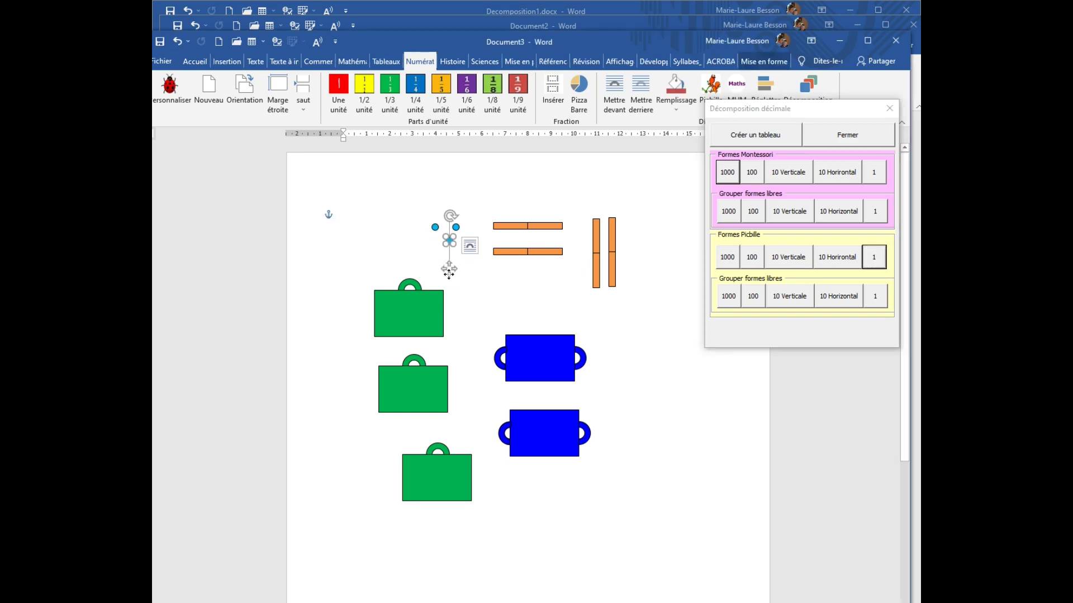
pyautogui.click(449, 269)
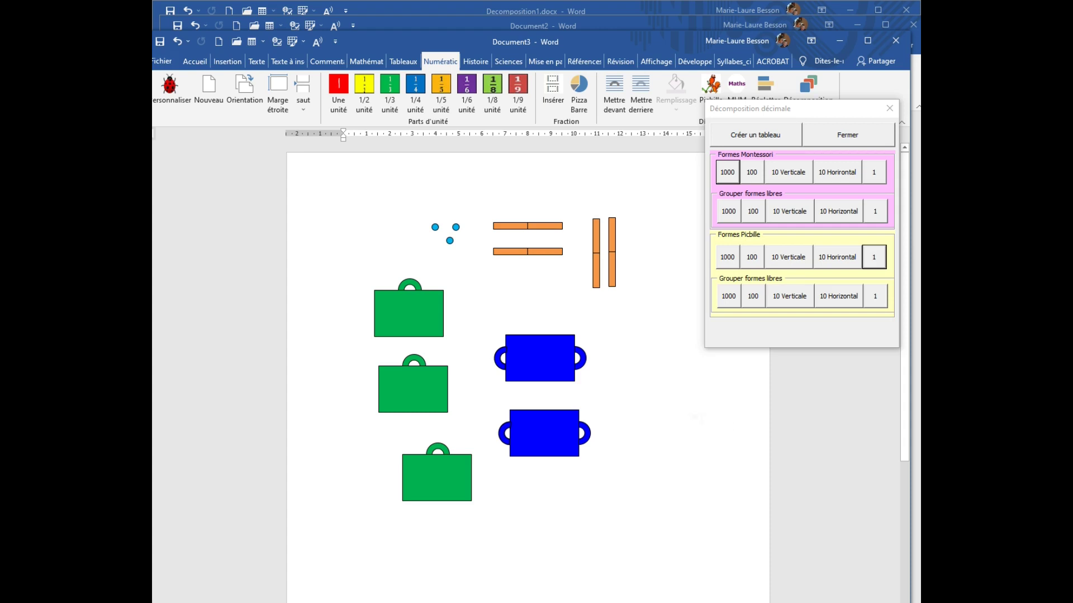
# - Group the loose Picbille shapes by type: 1000, 100, vertical 10, horizontal 10 and 1
pyautogui.click(728, 298)
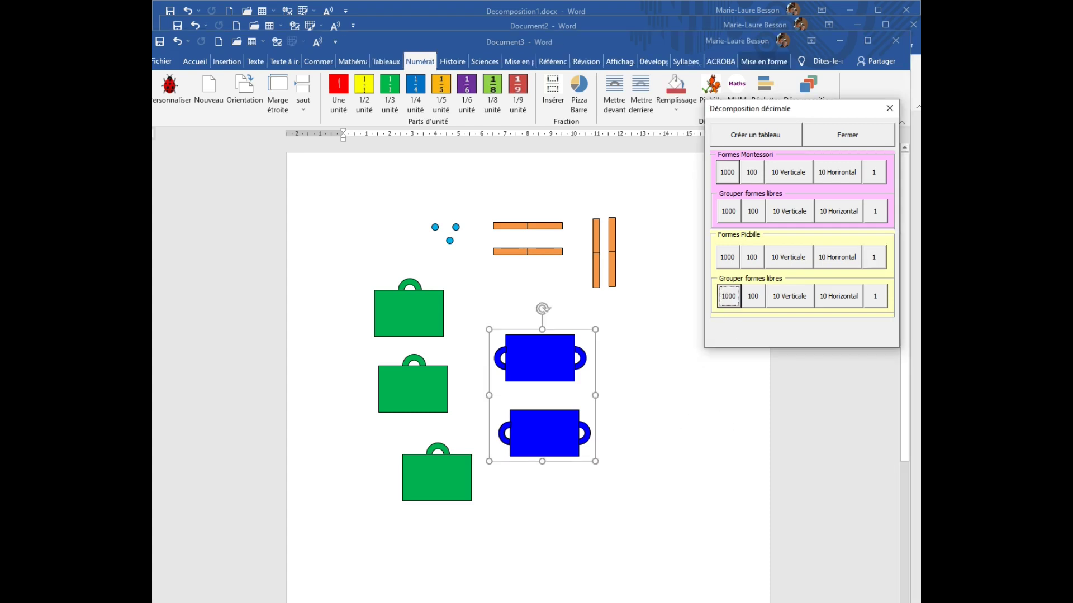
pyautogui.click(751, 298)
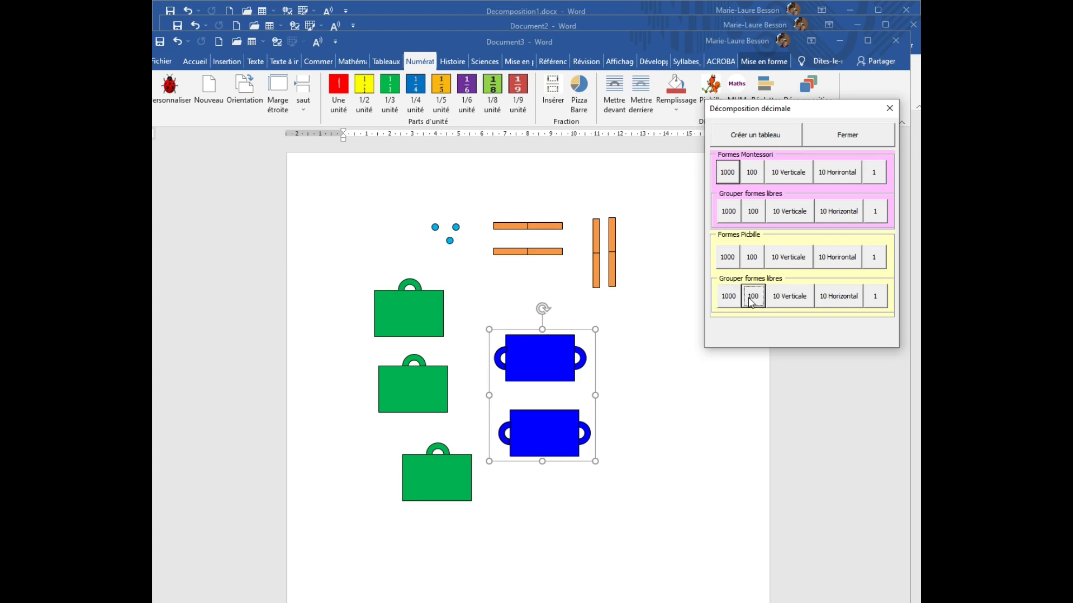
pyautogui.click(785, 305)
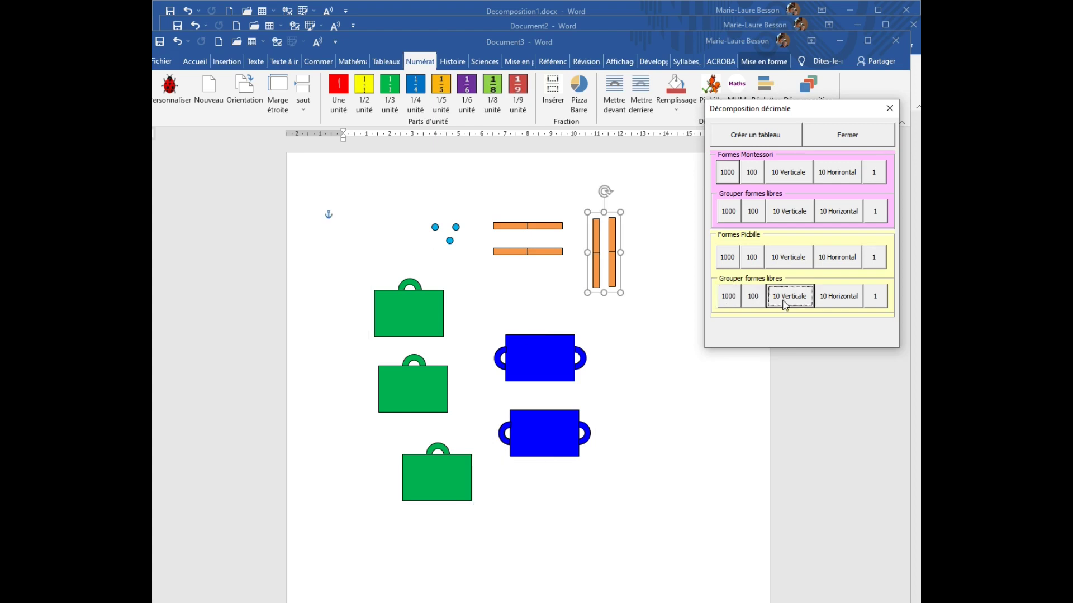
pyautogui.click(845, 302)
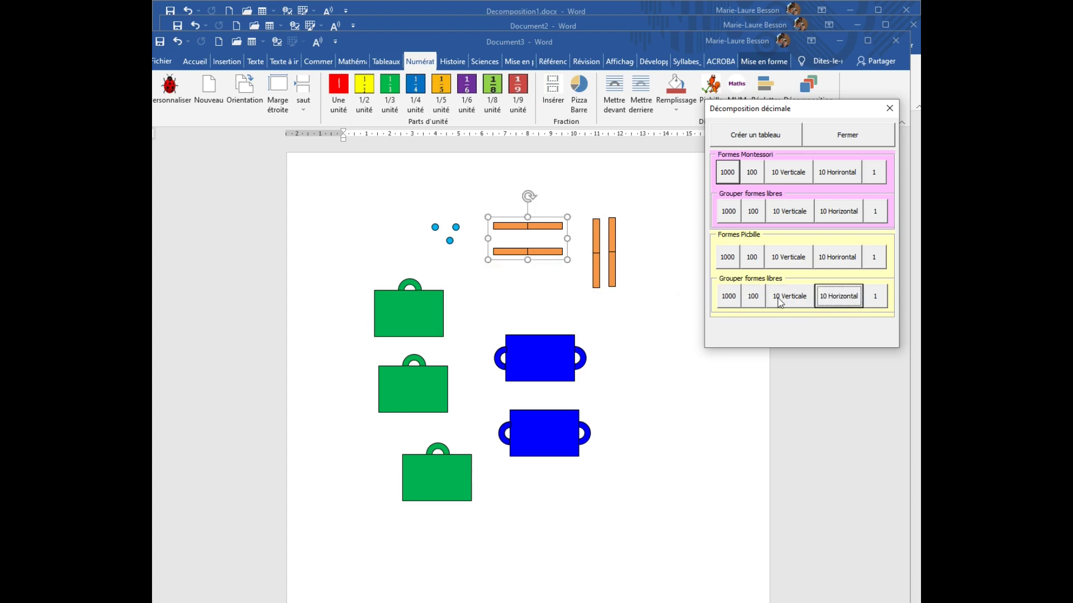
pyautogui.click(875, 297)
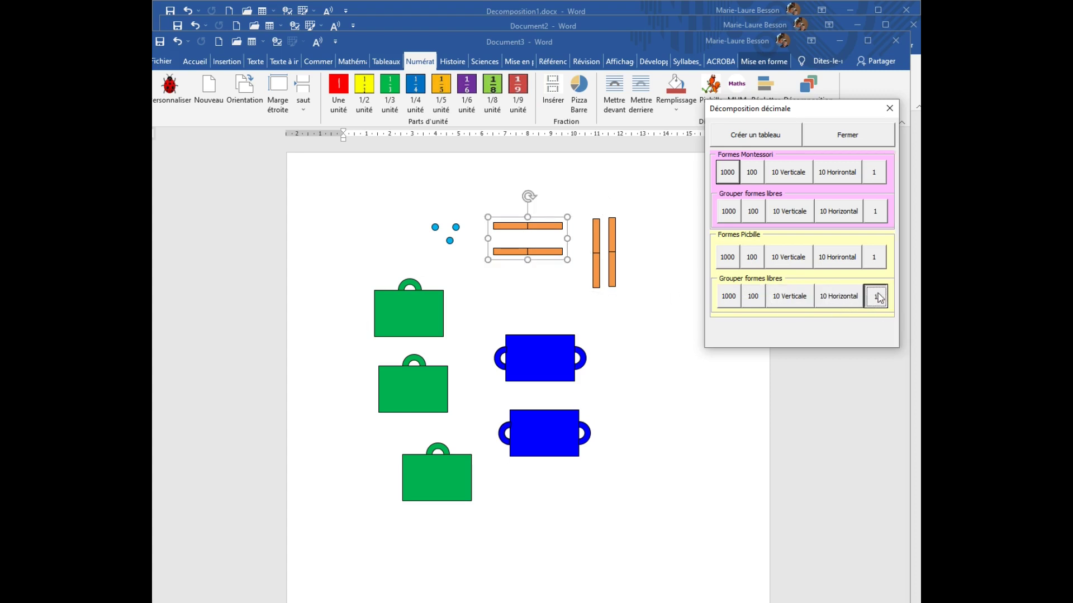
# - Move the grouped vertical 10 bars and the grouped horizontal 10 bars to the right of the blue thousands, vertical pair above
pyautogui.click(595, 282)
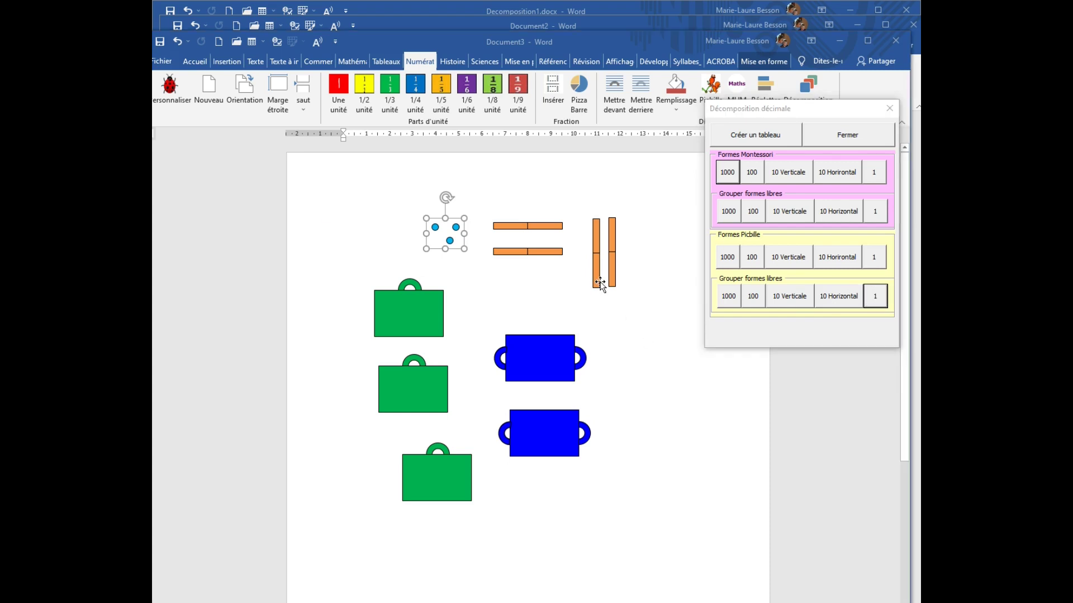
pyautogui.click(597, 282)
pyautogui.moveTo(597, 282); pyautogui.dragTo(643, 396)
pyautogui.click(533, 252)
pyautogui.moveTo(533, 253); pyautogui.dragTo(659, 469)
pyautogui.click(687, 517)
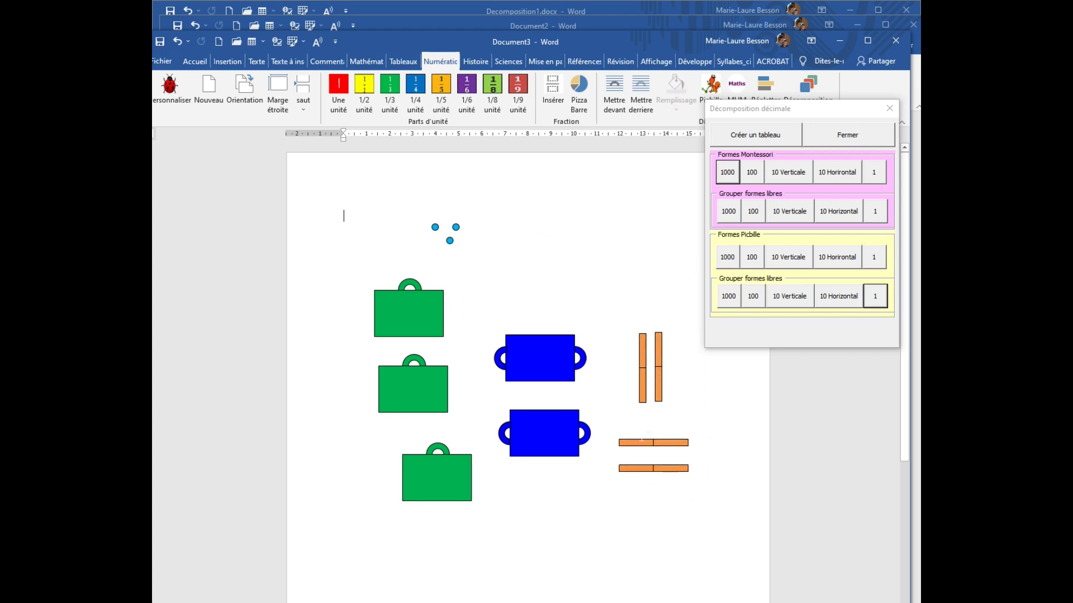
# - Move the grouped units just above the blue thousands shapes and close the decimal decomposition tool
pyautogui.click(449, 241)
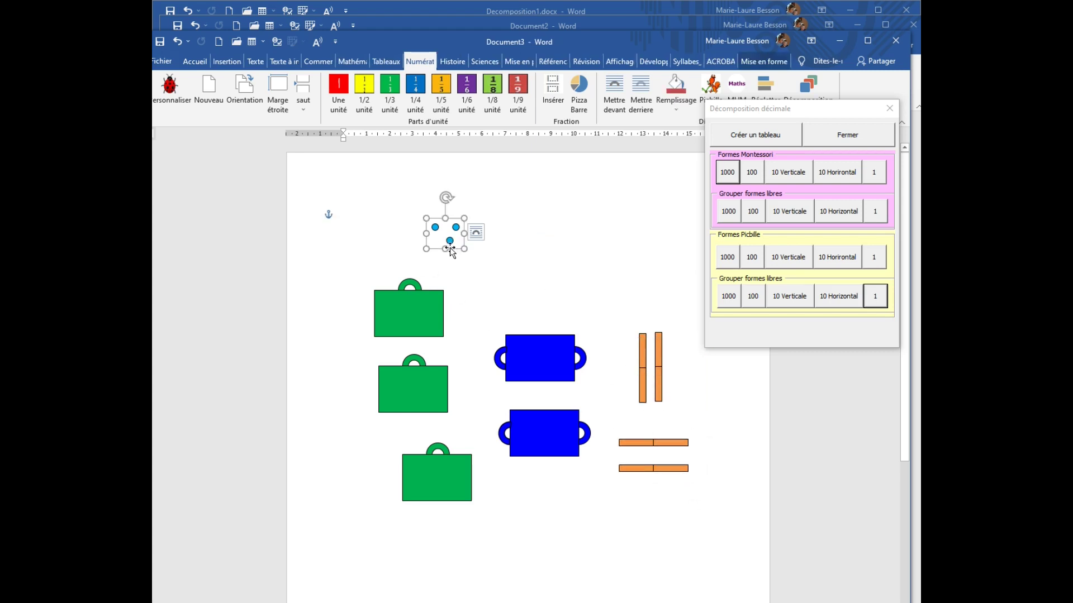
pyautogui.moveTo(450, 249); pyautogui.dragTo(533, 294)
pyautogui.press('Escape')
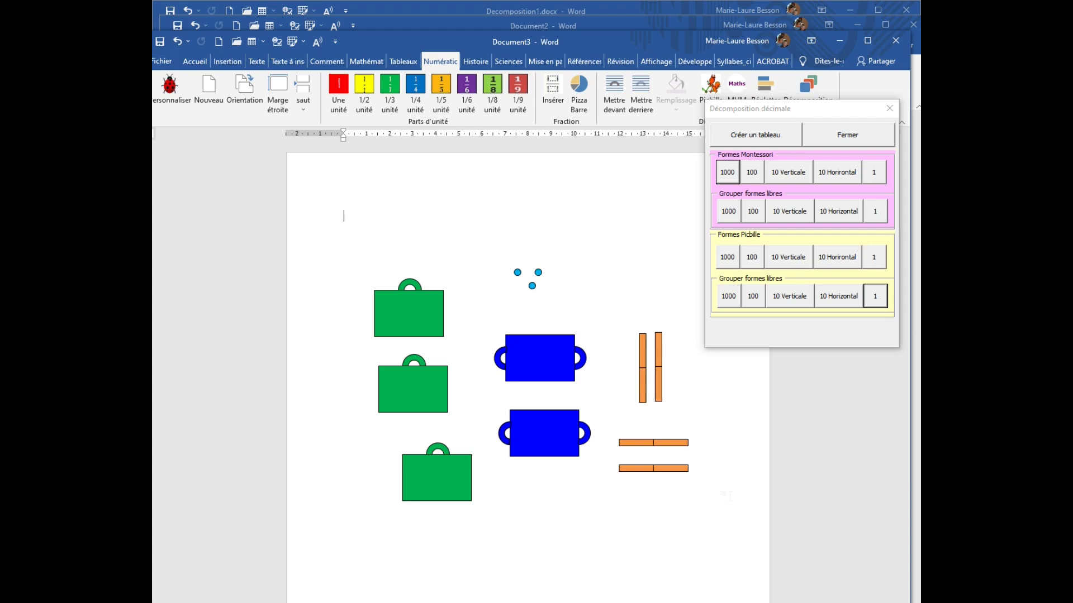
pyautogui.click(848, 135)
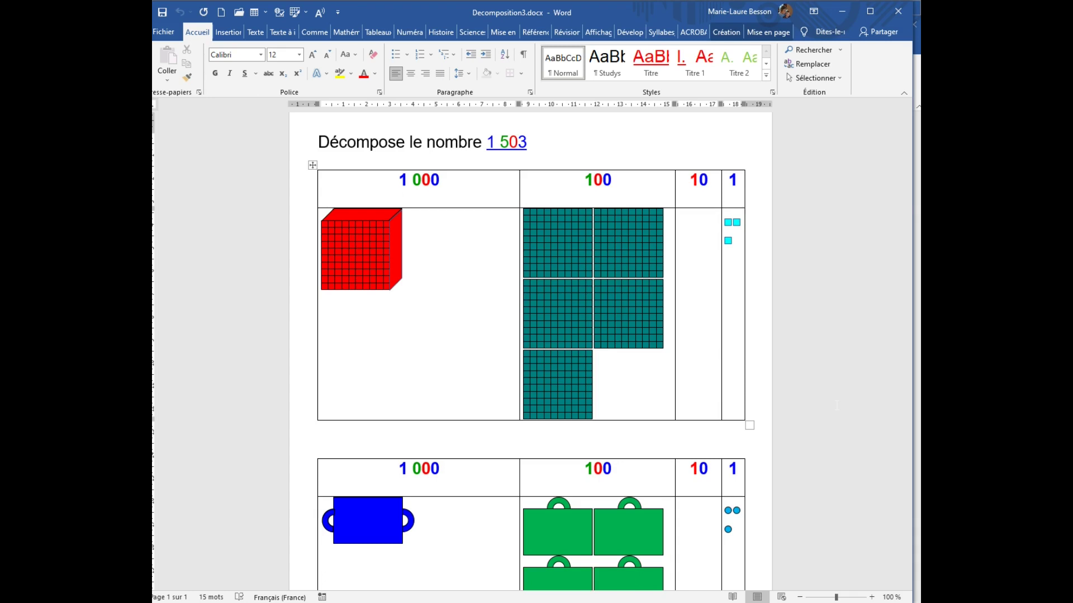
# - Examine the Montessori and Picbille decomposition tables for 1 503 in Decomposition3.docx, then minimize that document
pyautogui.scroll(-5, 531, 347)
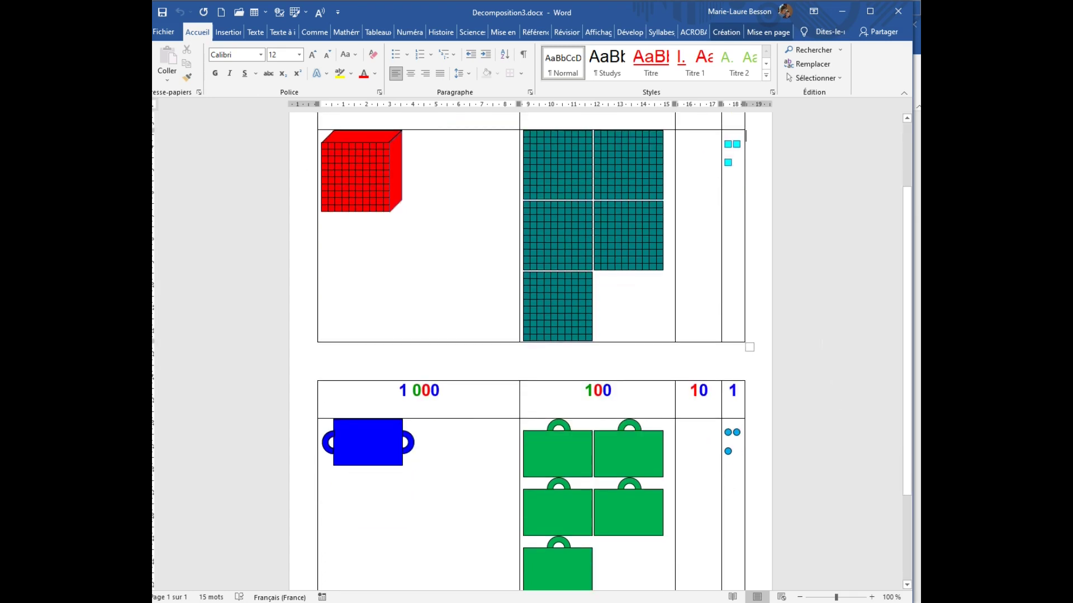
pyautogui.scroll(5, 821, 344)
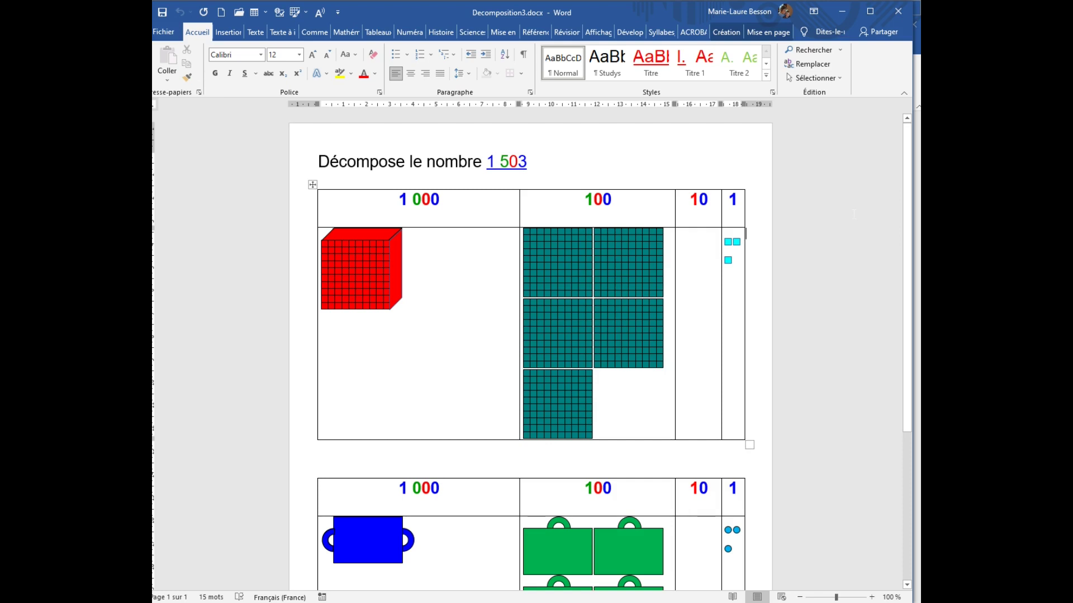
pyautogui.scroll(-2, 854, 213)
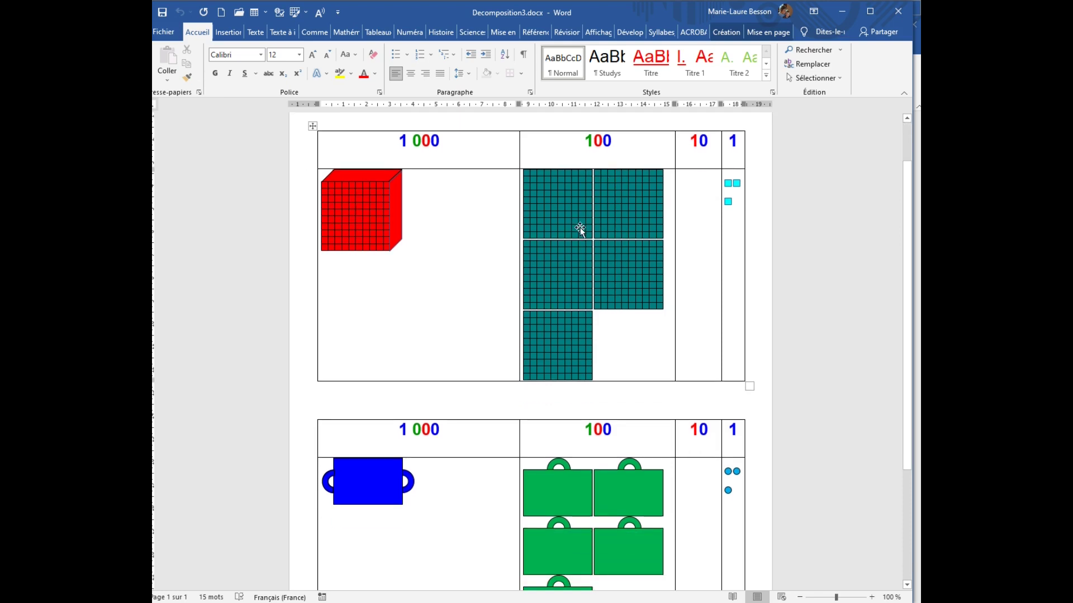
pyautogui.scroll(-2, 580, 227)
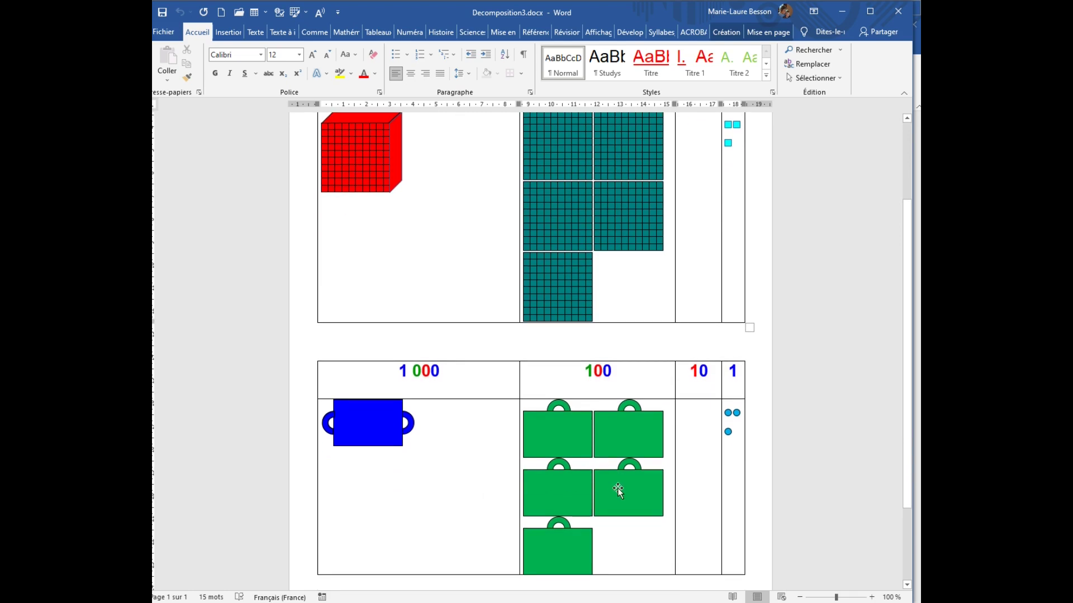
pyautogui.scroll(4, 612, 493)
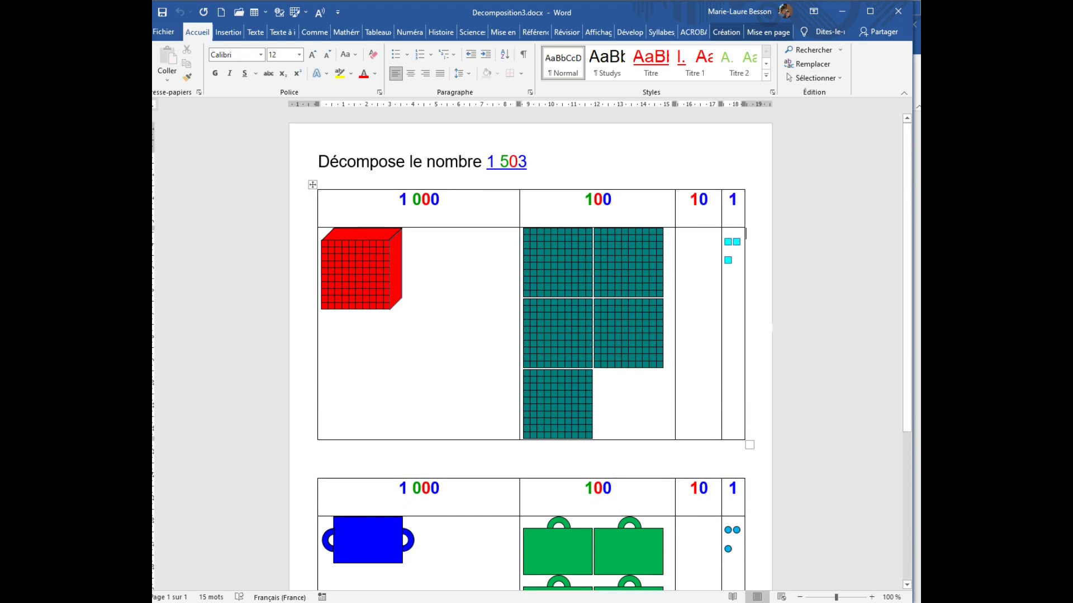
pyautogui.click(841, 13)
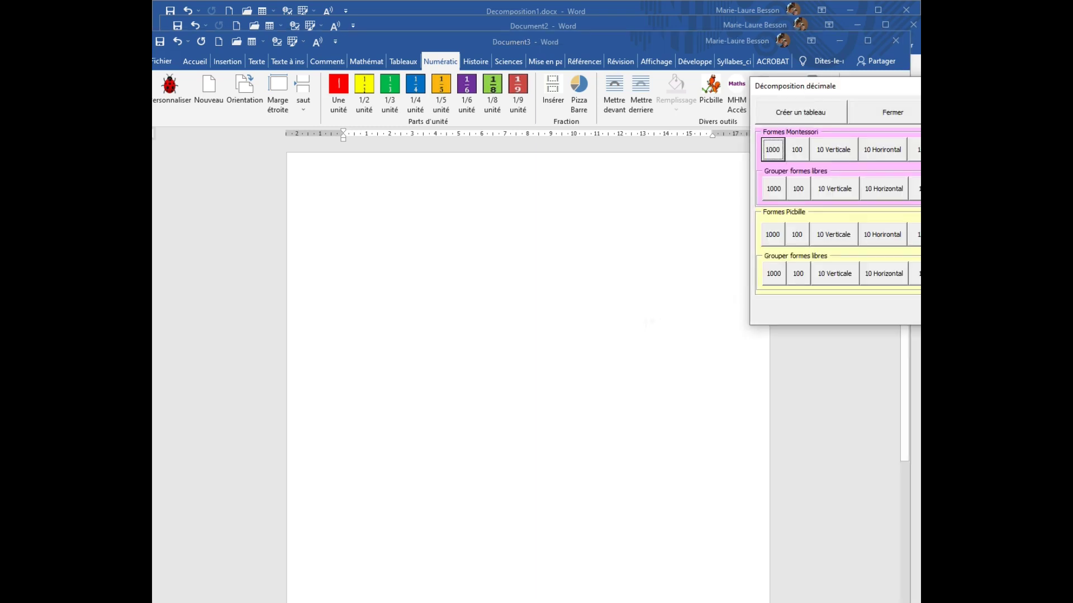
# - Create a decimal decomposition table in the blank document and move the tool's dialog clear of it
pyautogui.click(801, 113)
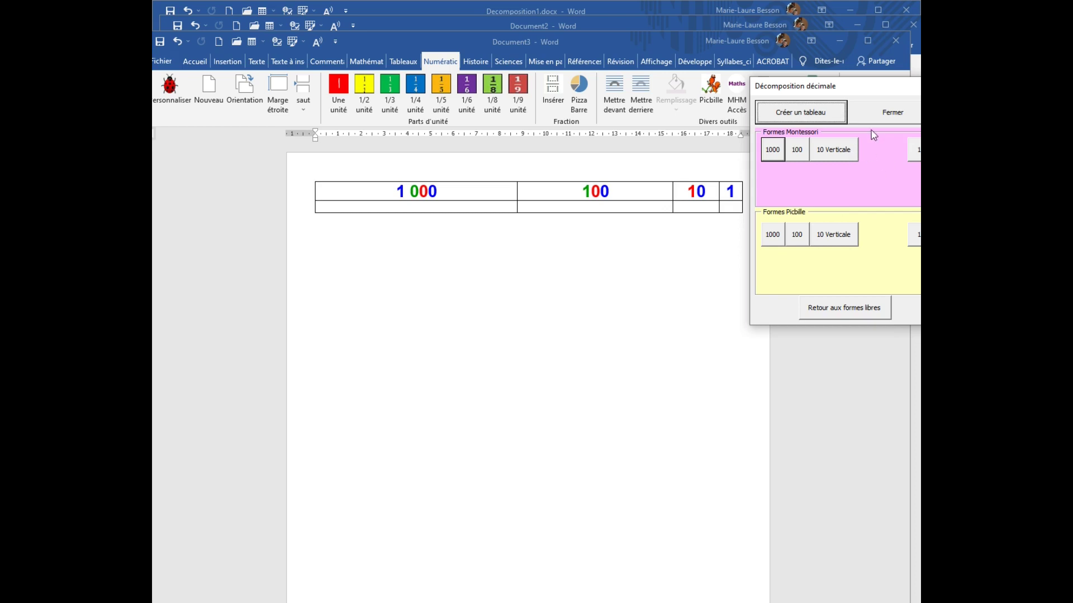
pyautogui.moveTo(873, 83); pyautogui.dragTo(798, 344)
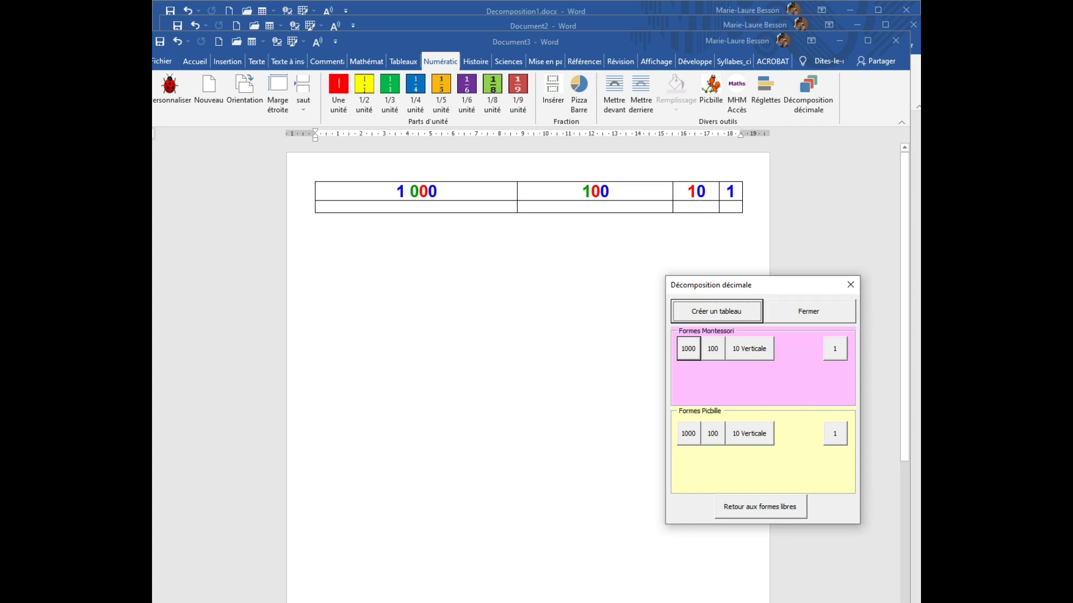
pyautogui.moveTo(776, 290); pyautogui.dragTo(809, 268)
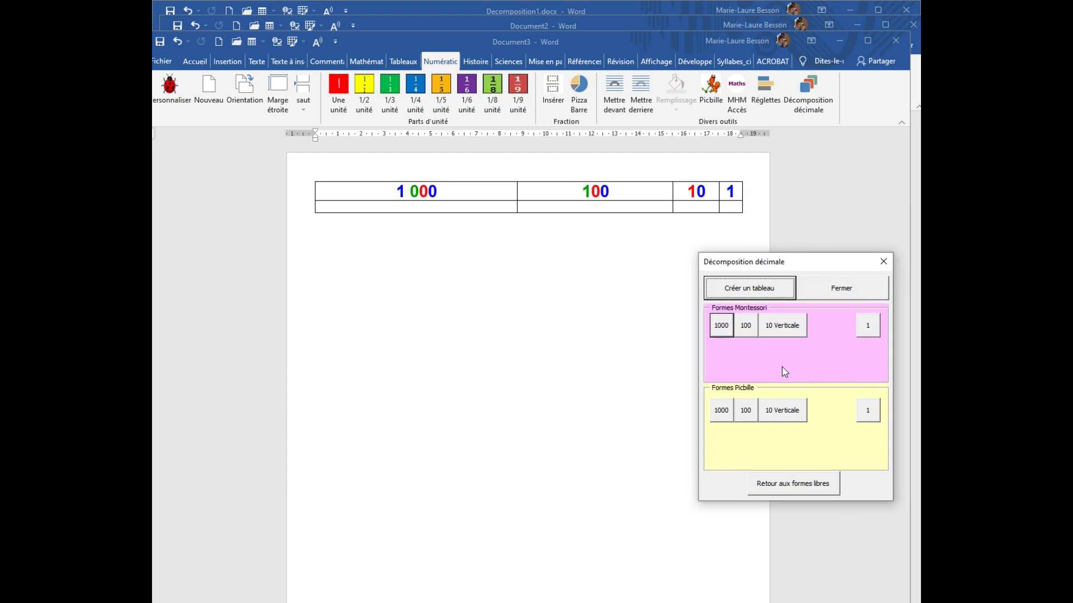
# - Add five Montessori 1000 cubes to the table's thousands column
pyautogui.click(724, 332)
pyautogui.click(724, 331)
pyautogui.click(725, 332)
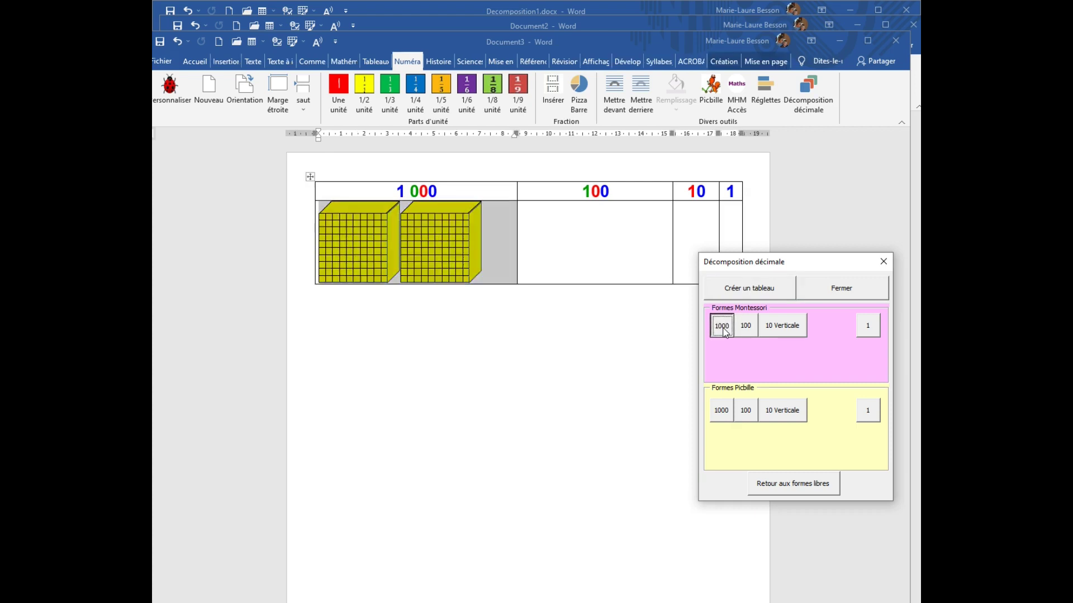
pyautogui.click(724, 332)
pyautogui.click(725, 332)
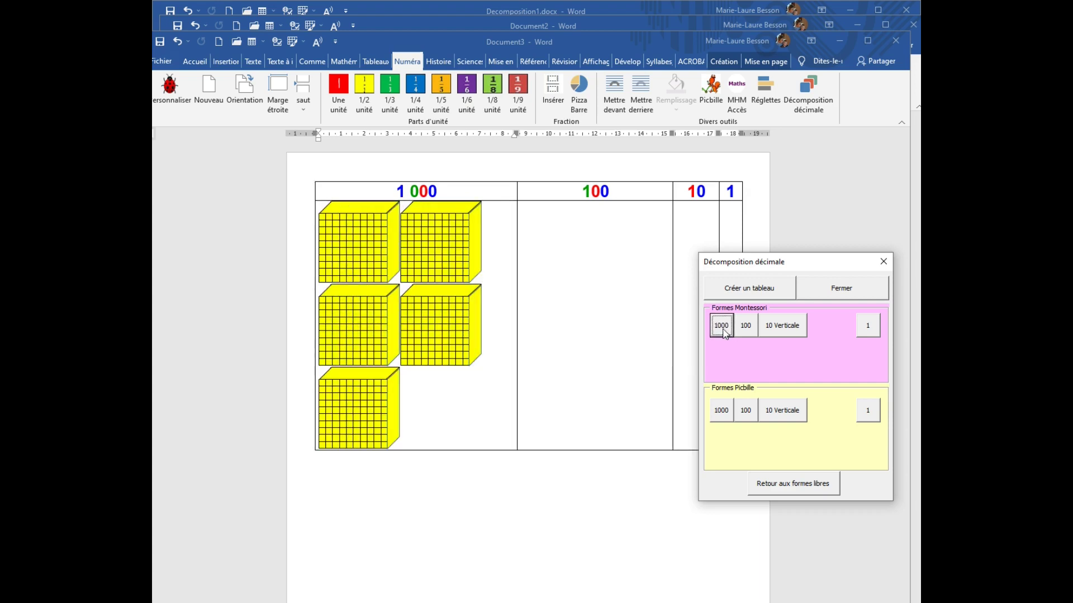
# - Add four Montessori 100 plates to the table's hundreds column
pyautogui.click(752, 330)
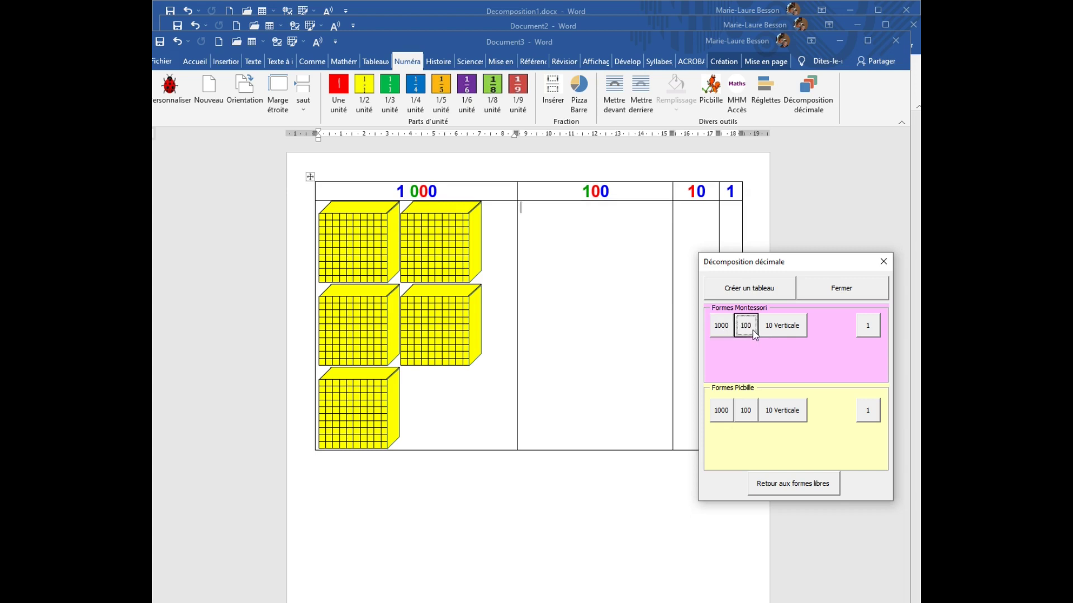
pyautogui.click(753, 330)
pyautogui.click(752, 330)
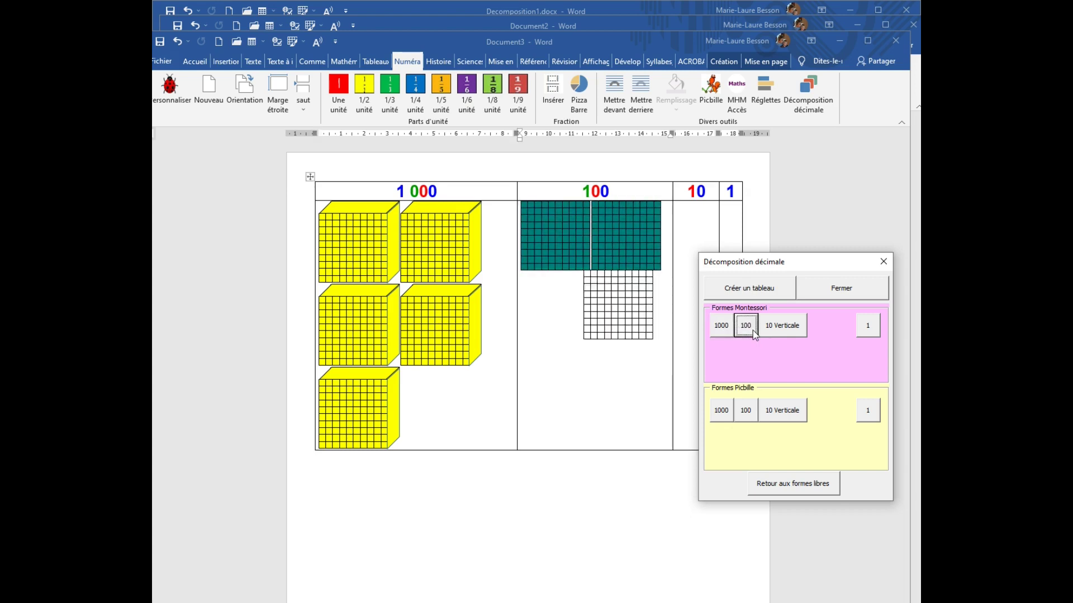
pyautogui.click(752, 330)
# - Add three vertical Montessori 10 bars to the tens column and two Montessori 1 shapes to the units column
pyautogui.click(780, 334)
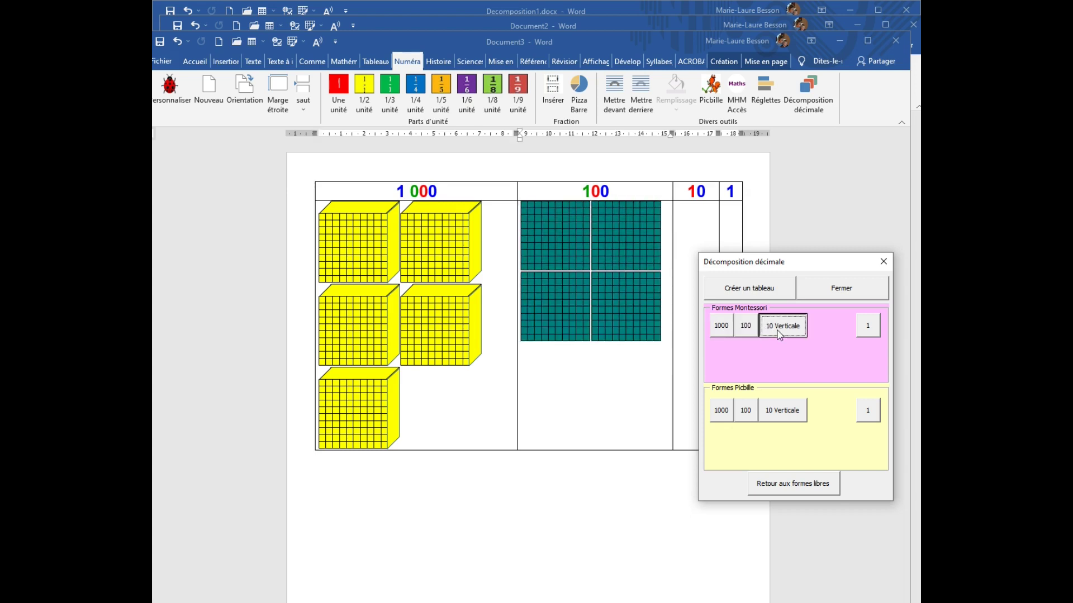
pyautogui.click(779, 334)
pyautogui.click(780, 334)
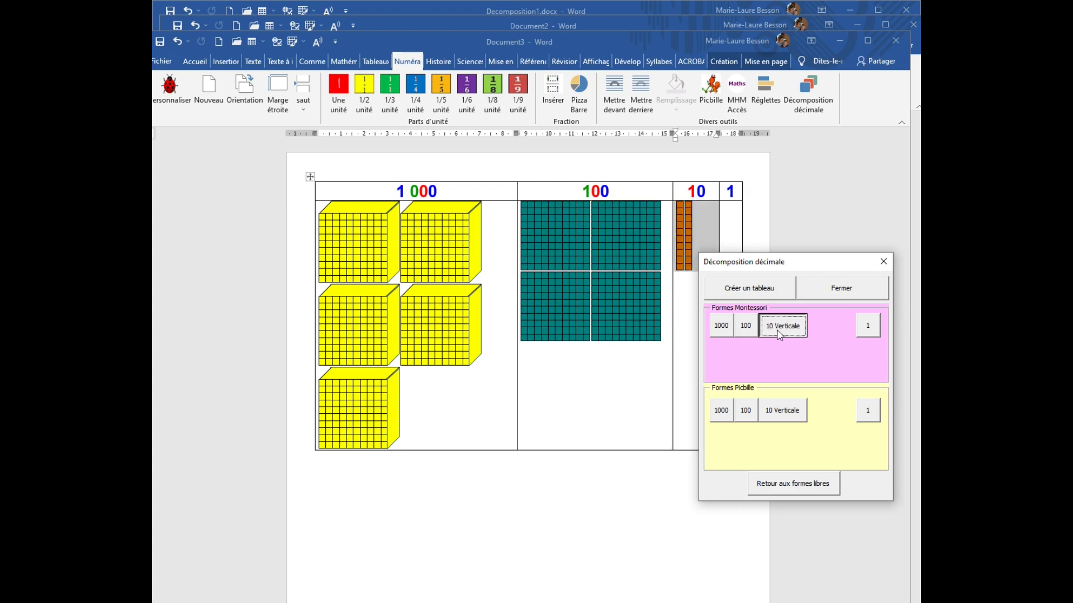
pyautogui.click(873, 330)
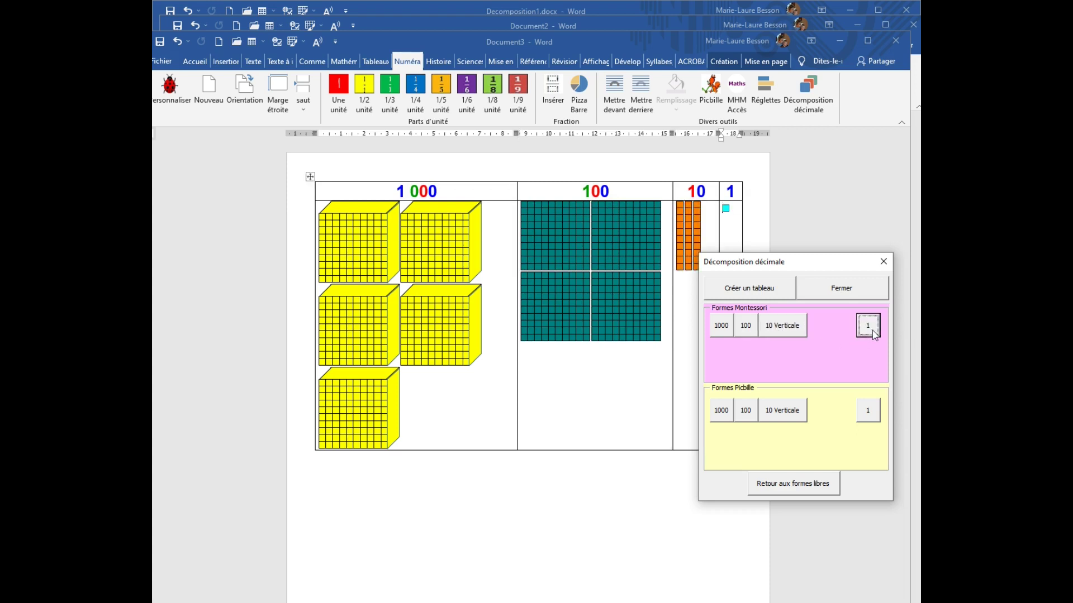
pyautogui.click(873, 330)
# - Create a second decomposition table below the filled Montessori table
pyautogui.moveTo(833, 266); pyautogui.dragTo(861, 48)
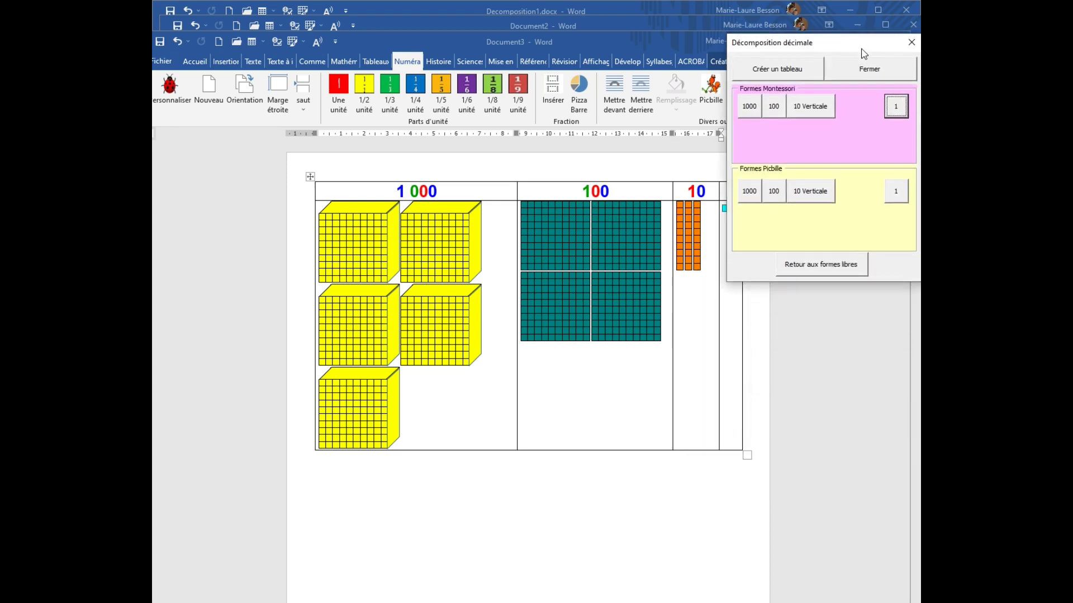
pyautogui.click(430, 496)
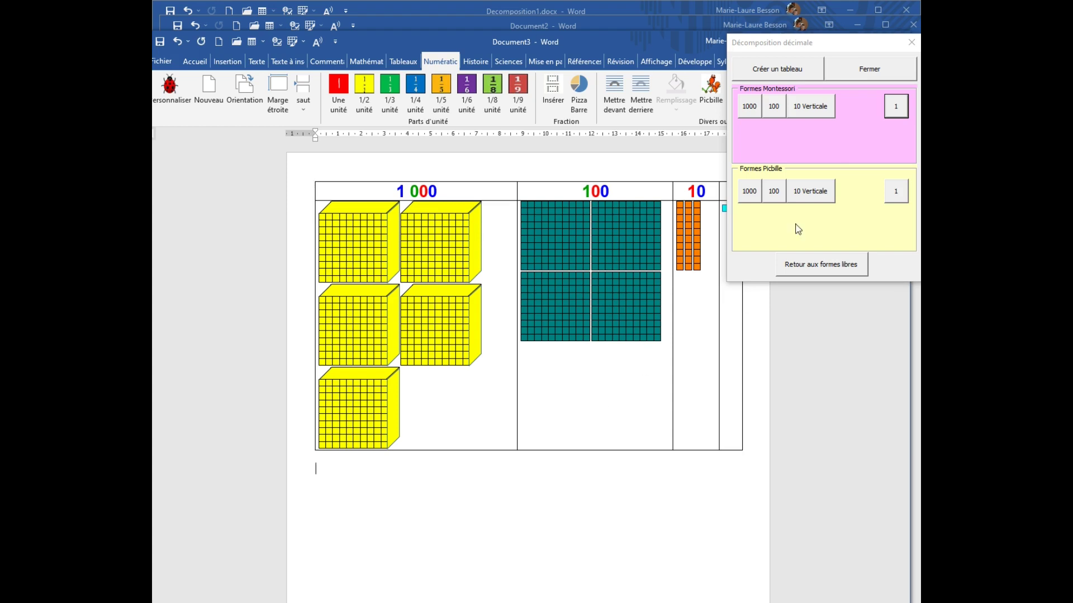
pyautogui.click(785, 78)
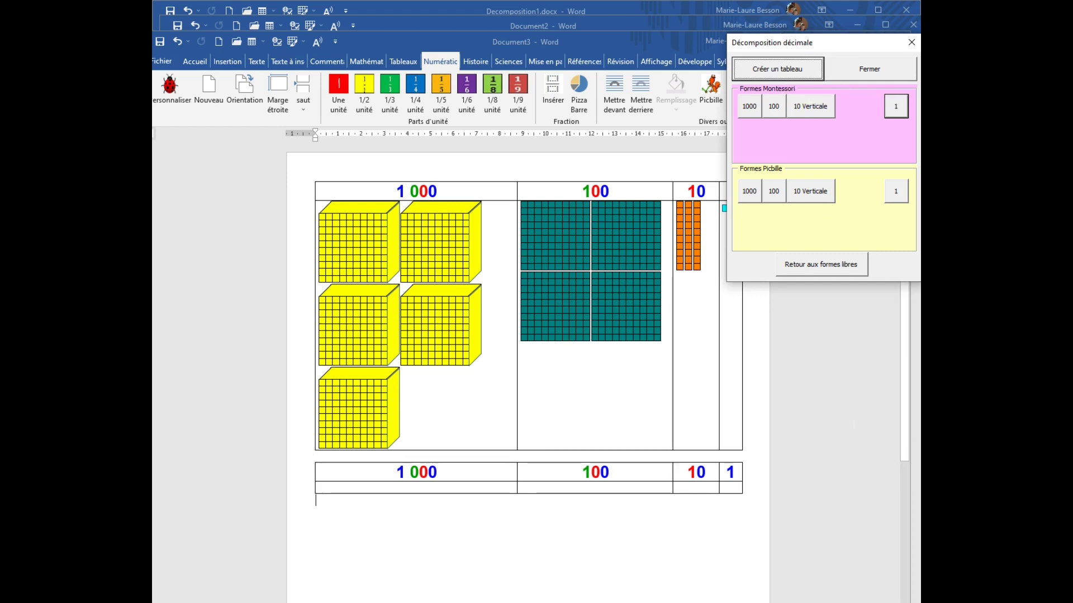
# - Add five Picbille 1000 shapes to the thousands column of the second table
pyautogui.click(758, 199)
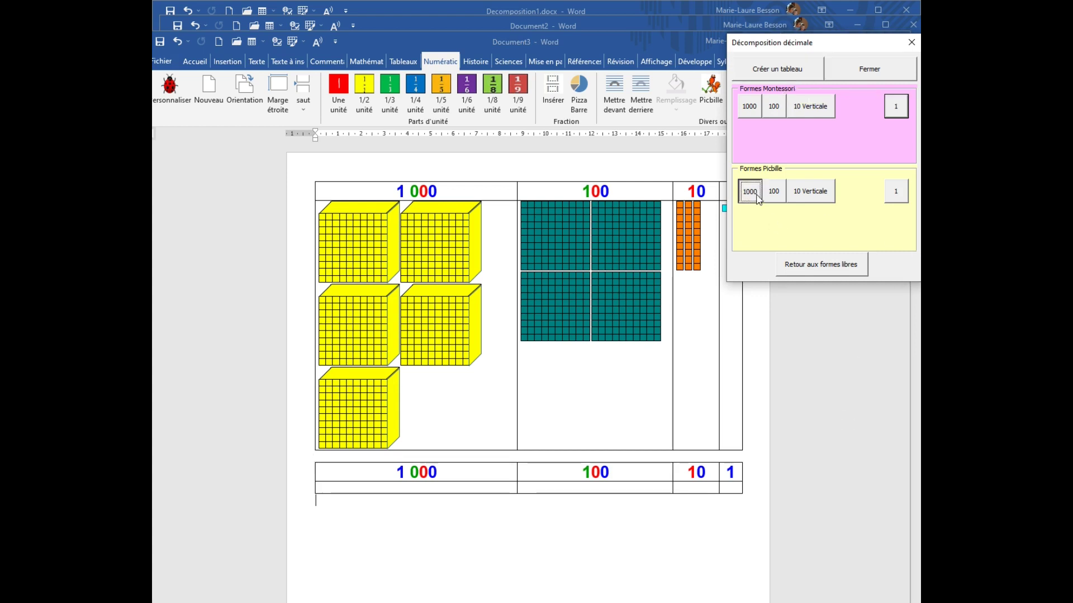
pyautogui.click(750, 192)
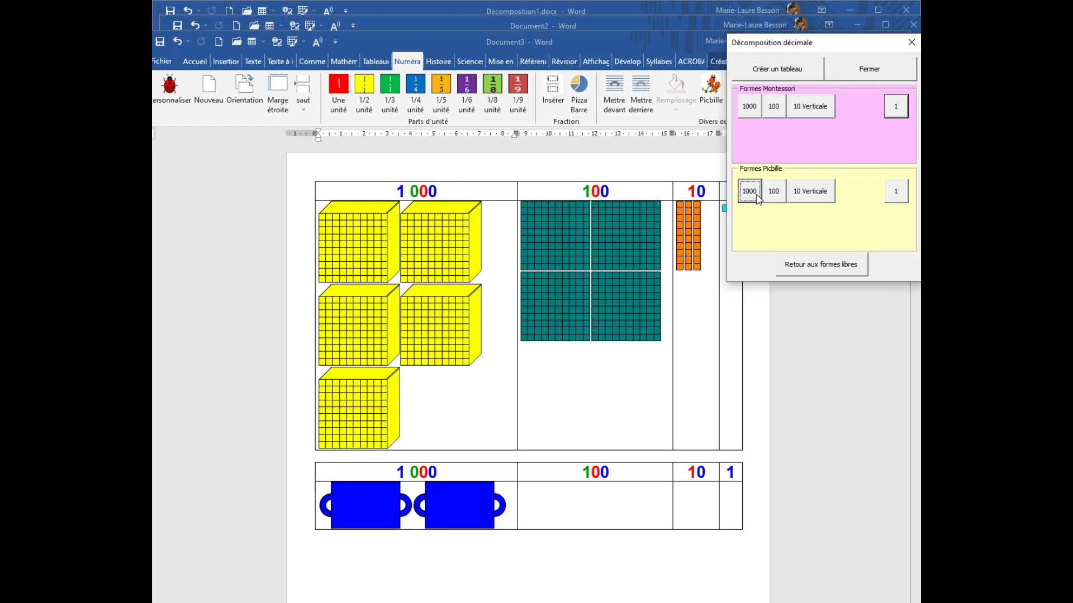
pyautogui.click(750, 192)
pyautogui.click(749, 192)
pyautogui.click(750, 192)
# - Add four Picbille 100 shapes to the hundreds column of the second table
pyautogui.click(774, 192)
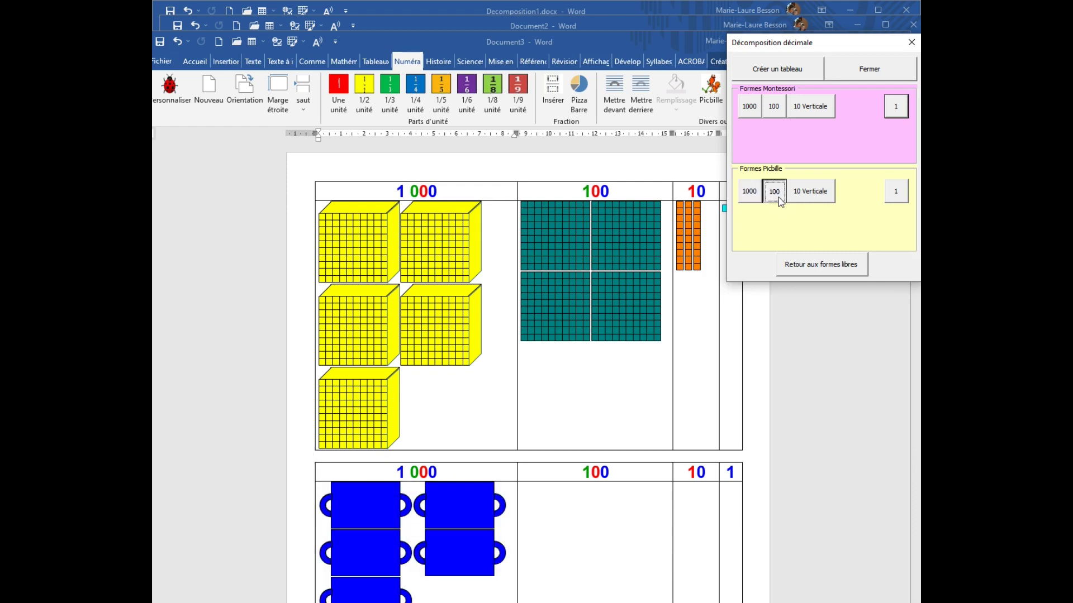
pyautogui.click(774, 192)
pyautogui.click(774, 192)
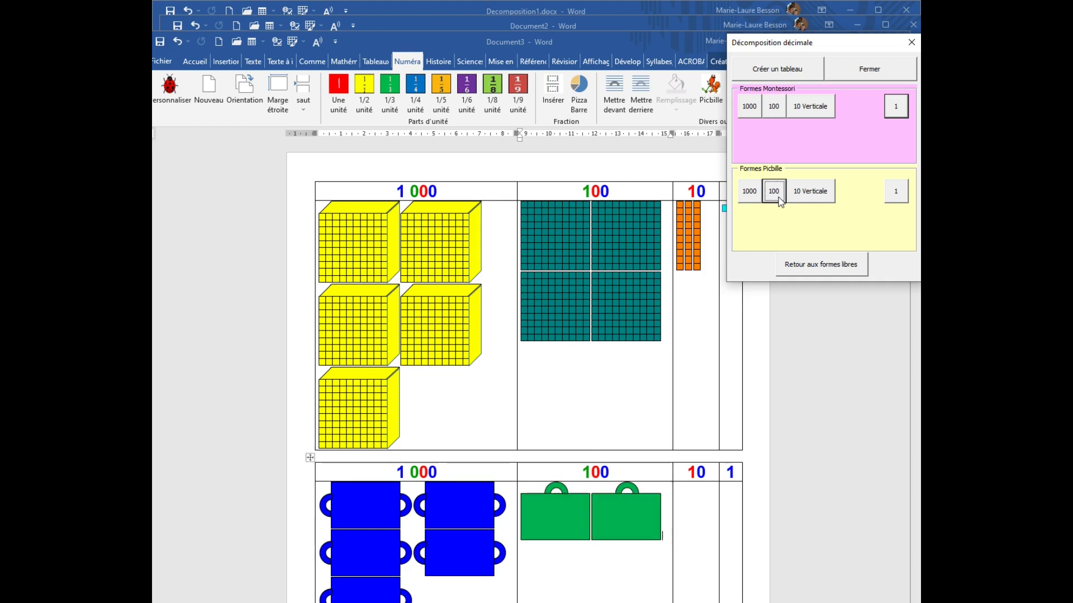
pyautogui.click(774, 193)
# - Add three vertical Picbille 10 bars to the second table's tens column and two Picbille 1 shapes to its units column
pyautogui.click(815, 200)
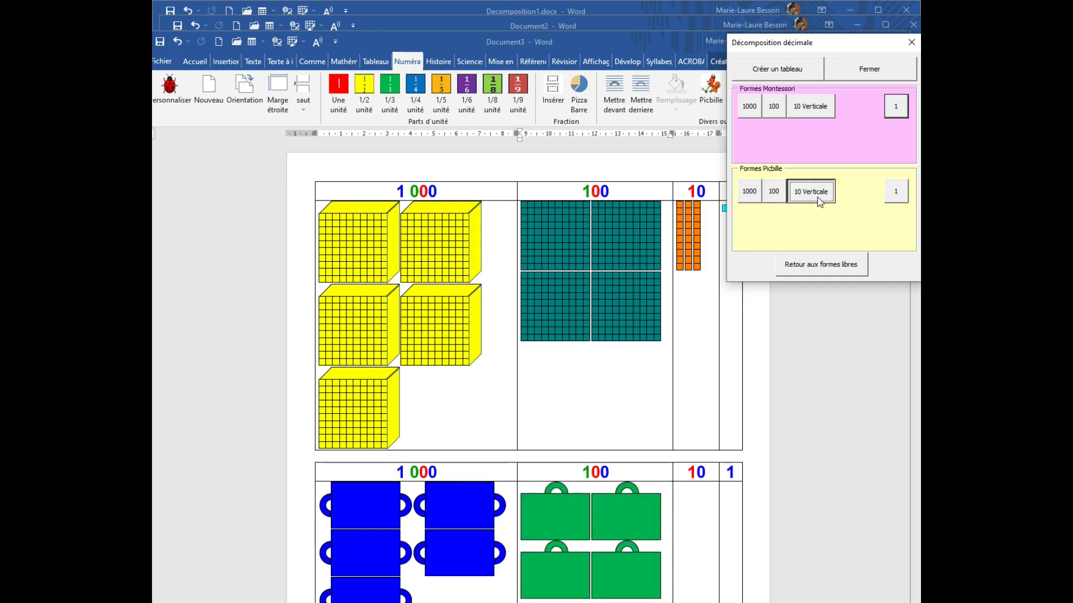
pyautogui.click(818, 201)
pyautogui.click(816, 198)
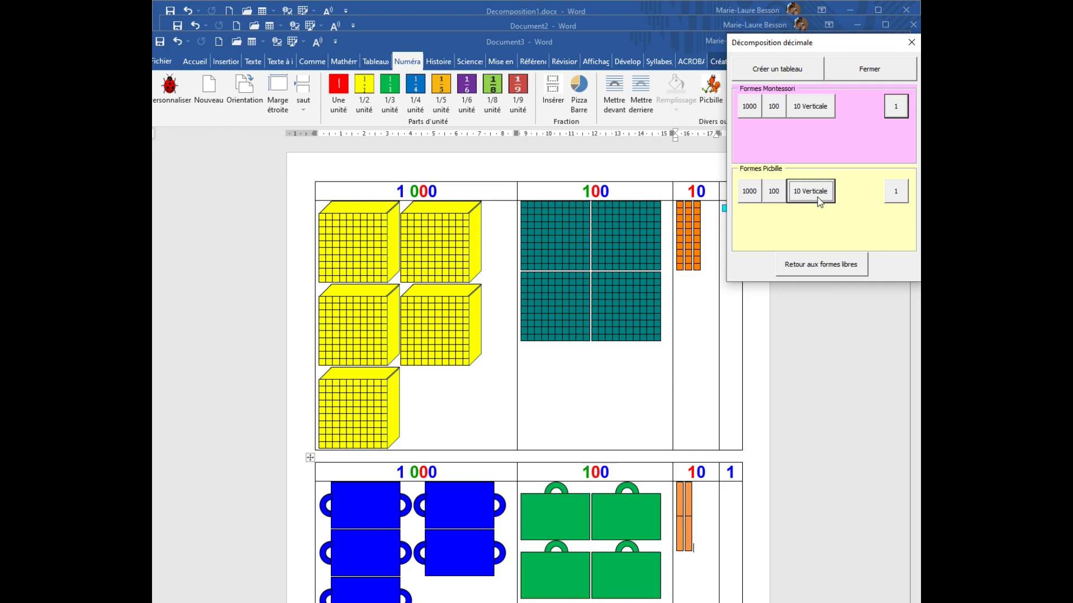
pyautogui.click(897, 193)
pyautogui.click(897, 192)
pyautogui.click(897, 192)
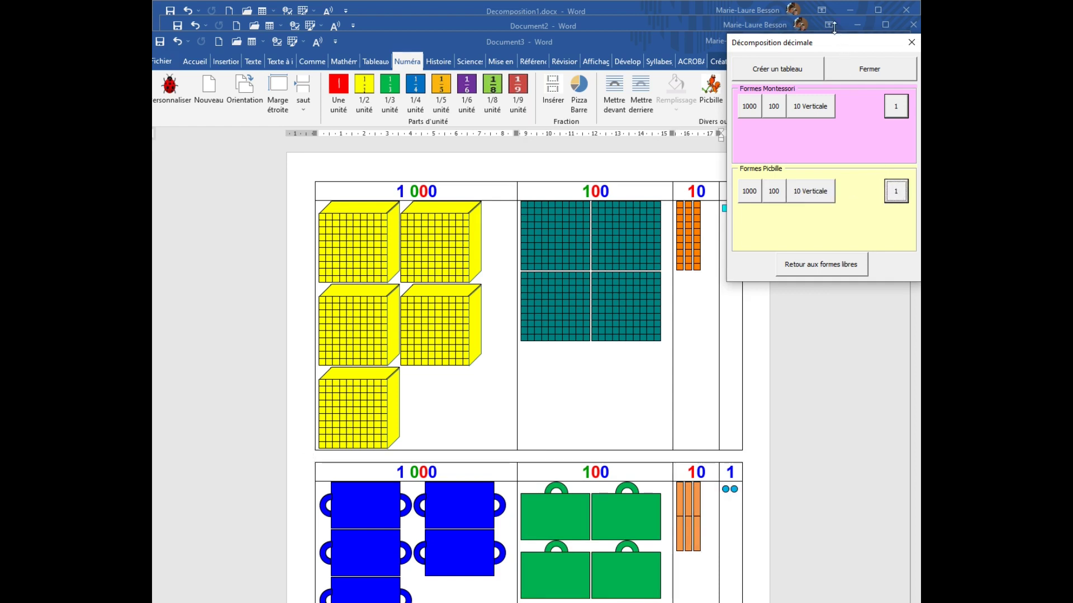
# - Add an empty line below the second table and switch the decomposition tool back to free shapes
pyautogui.moveTo(839, 50); pyautogui.dragTo(837, 185)
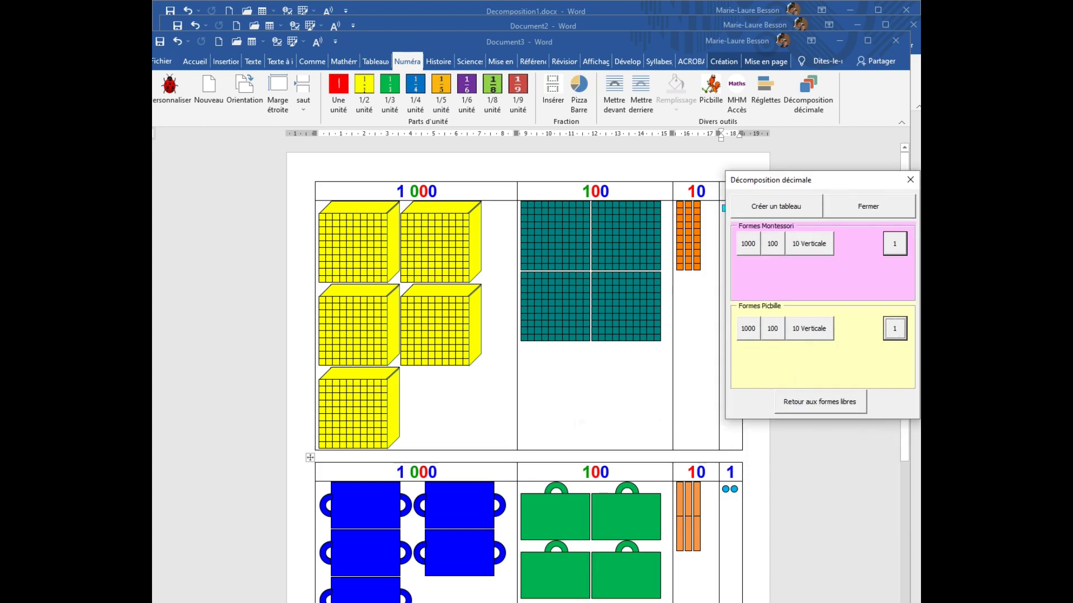
pyautogui.scroll(-2, 581, 426)
pyautogui.scroll(-4, 581, 426)
pyautogui.click(445, 495)
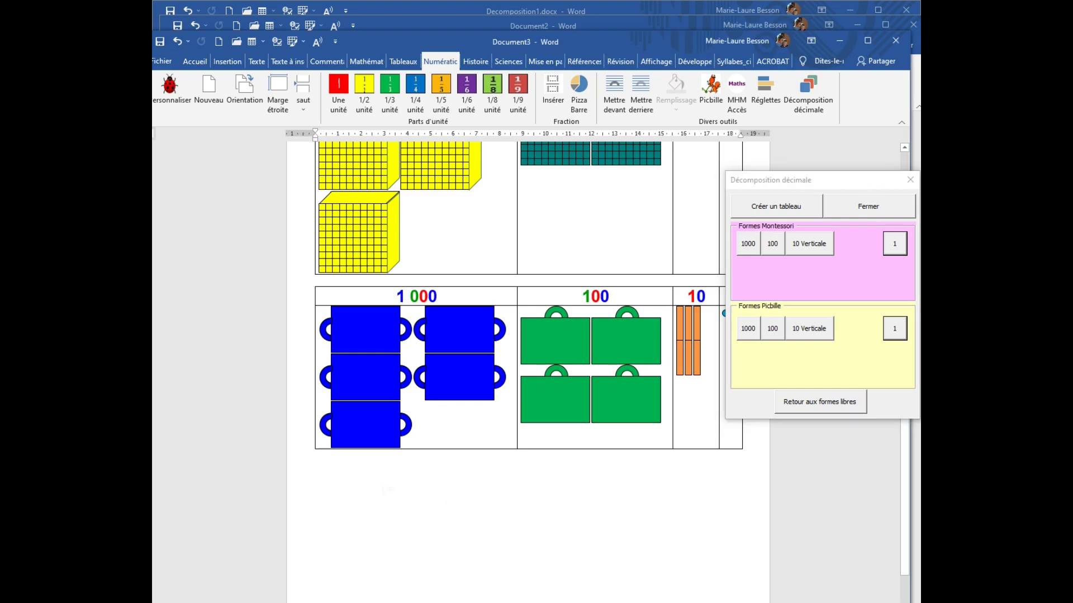
pyautogui.press('Return')
pyautogui.click(826, 409)
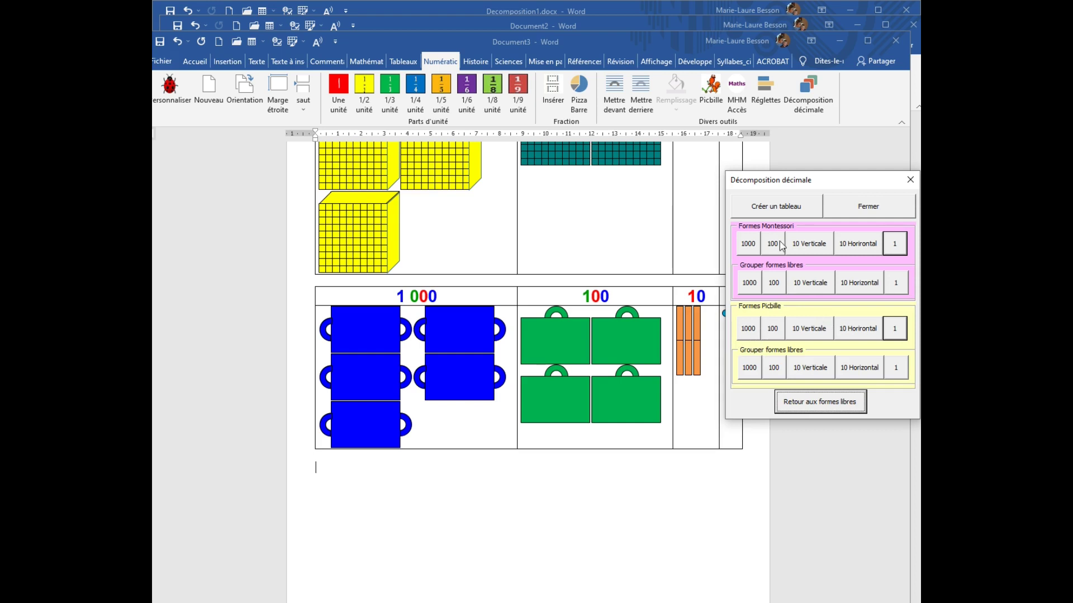
# - Try out a free Montessori 1000 cube moved around below the second table, and delete it before closing the decomposition tool
pyautogui.click(749, 248)
pyautogui.click(403, 528)
pyautogui.click(382, 528)
pyautogui.moveTo(382, 529); pyautogui.dragTo(442, 533)
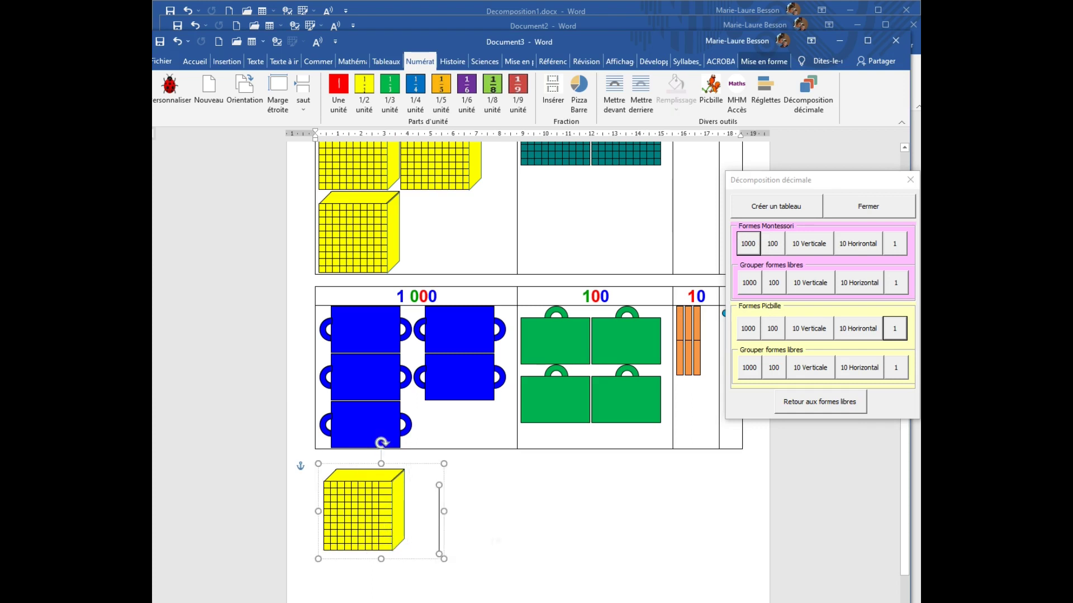
pyautogui.click(390, 527)
pyautogui.moveTo(441, 527); pyautogui.dragTo(630, 560)
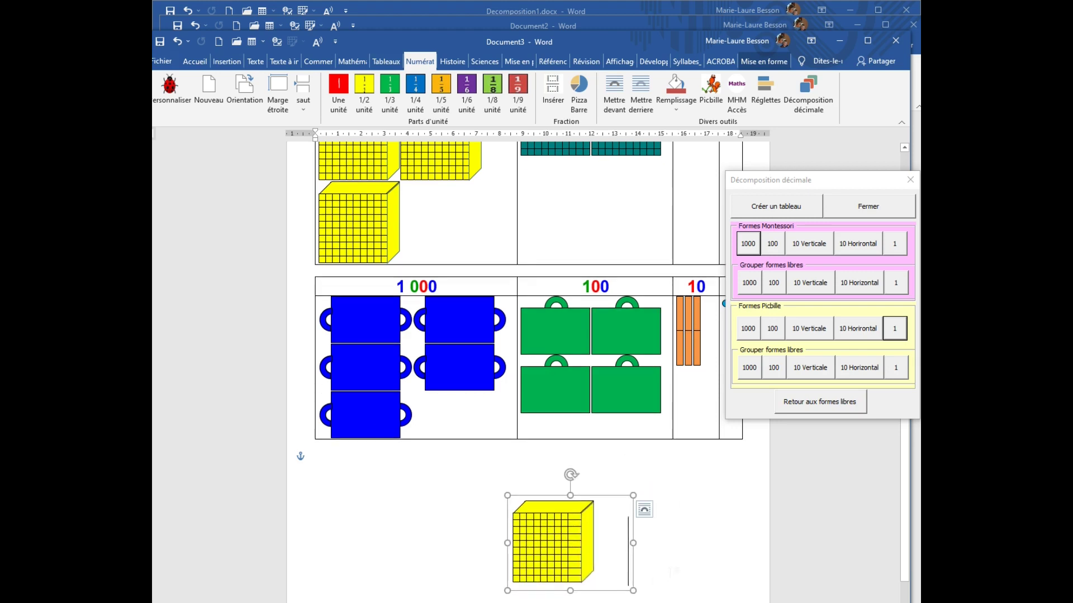
pyautogui.press('Delete')
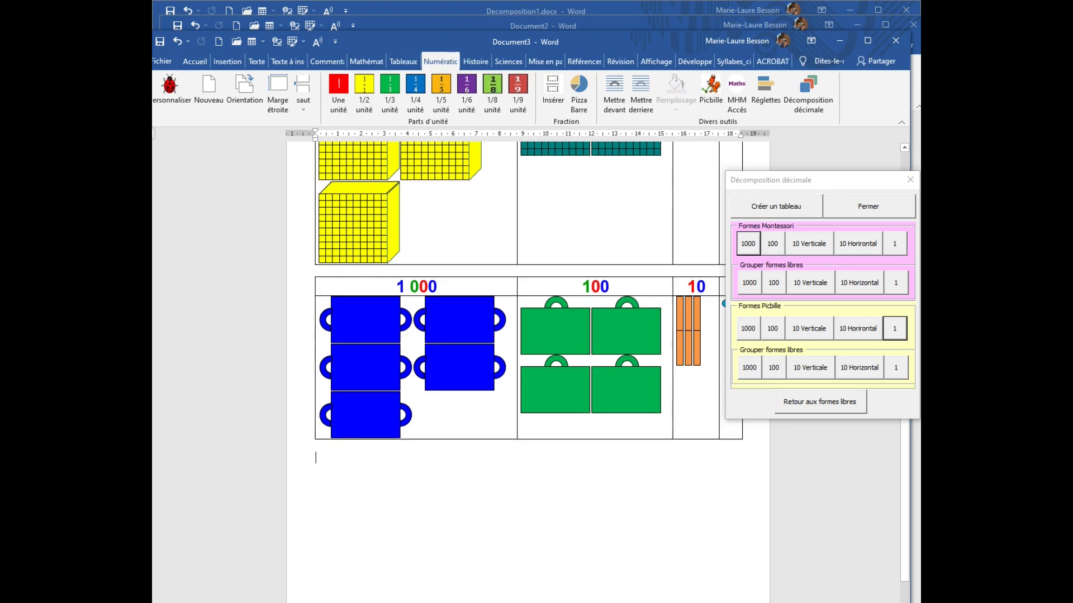
pyautogui.click(911, 180)
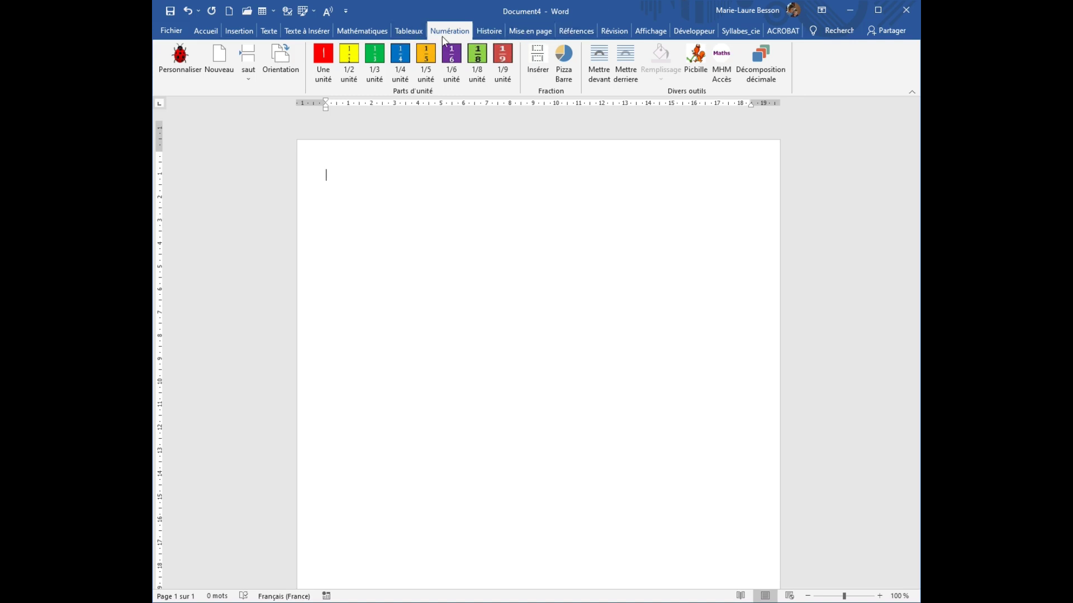
# - Create a decimal decomposition table in the blank document, with the decomposition dialog moved off the page's content area
pyautogui.click(761, 71)
pyautogui.moveTo(875, 87); pyautogui.dragTo(834, 103)
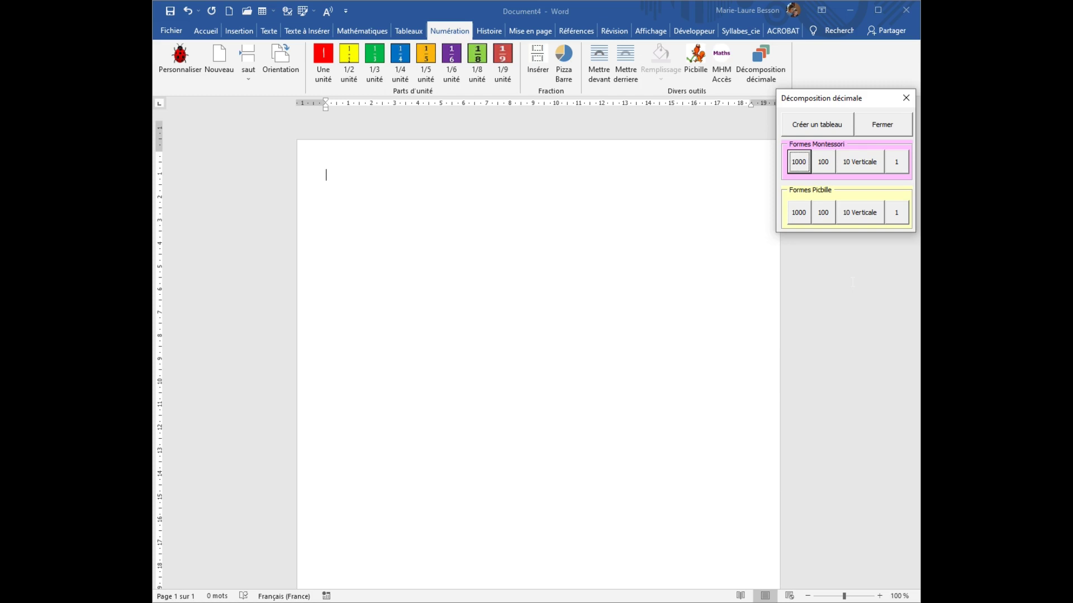
pyautogui.click(825, 133)
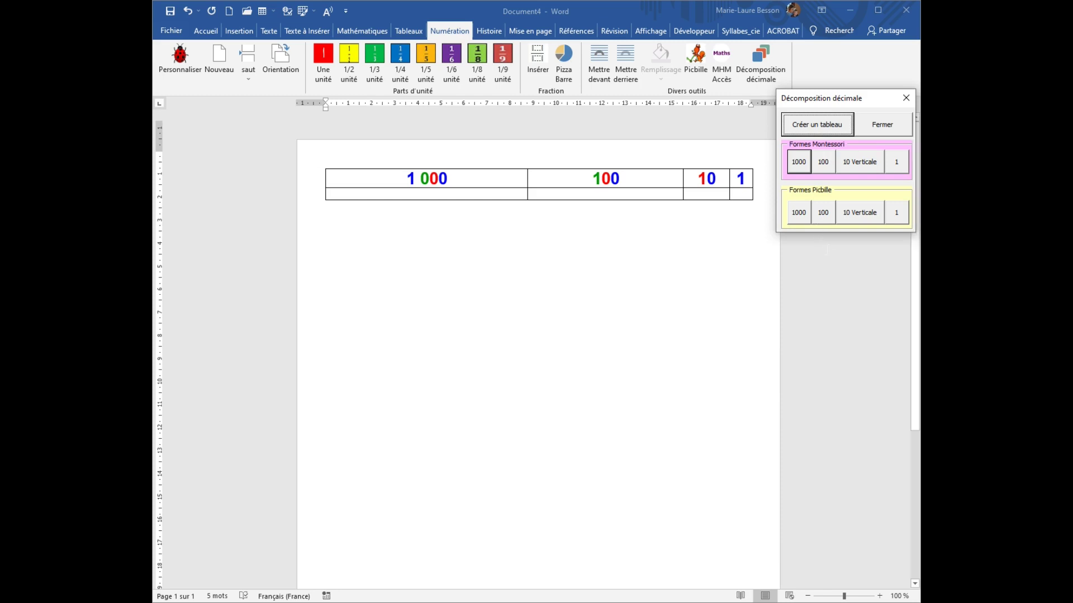
# - Add two Montessori 1000 cubes to the table's thousands column and four Montessori 100 plates to its hundreds column
pyautogui.click(807, 169)
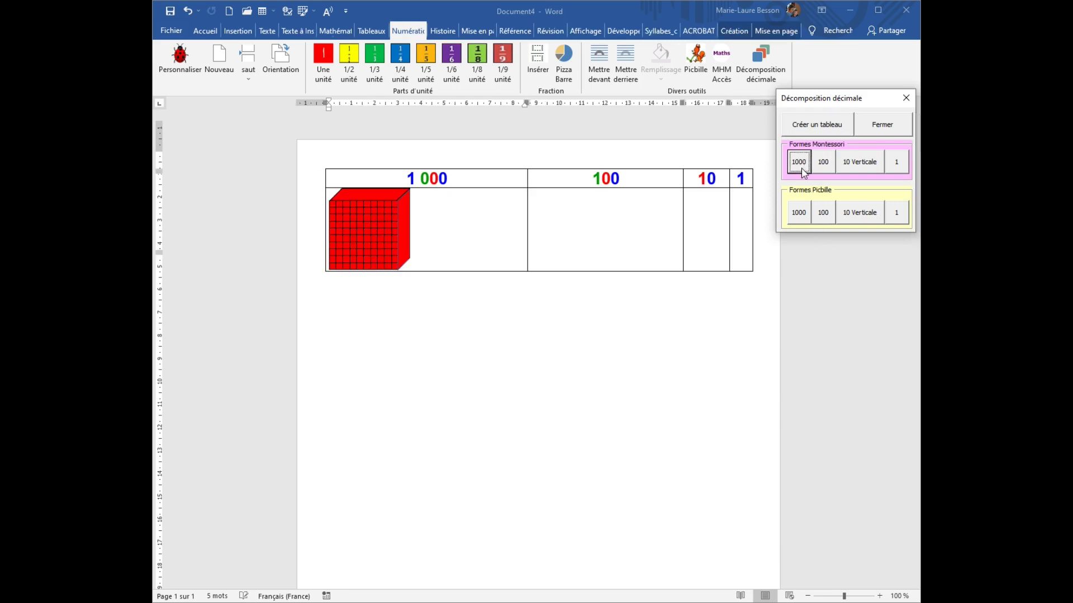
pyautogui.click(799, 165)
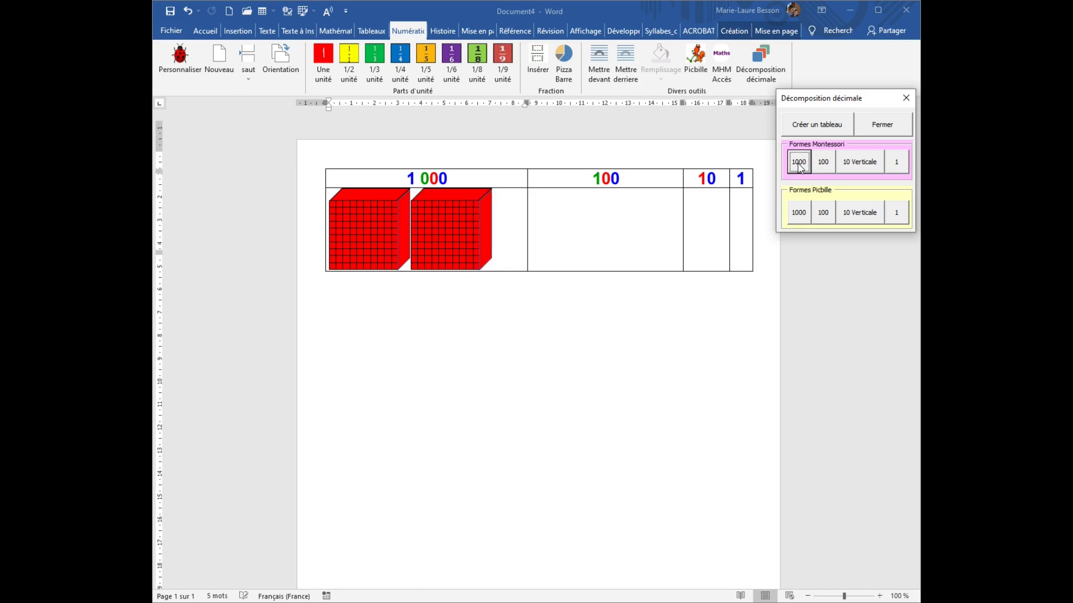
pyautogui.click(830, 165)
pyautogui.click(830, 165)
pyautogui.click(829, 166)
pyautogui.click(830, 165)
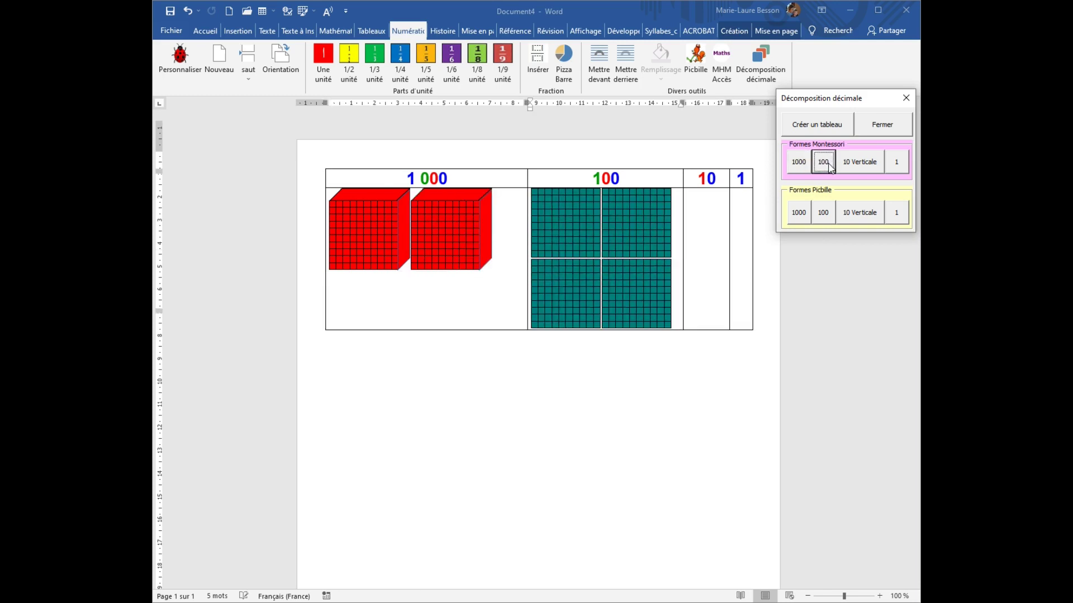
# - Add three vertical Montessori 10 bars to the table's tens column and two Montessori 1 shapes to its units column
pyautogui.click(859, 165)
pyautogui.click(859, 165)
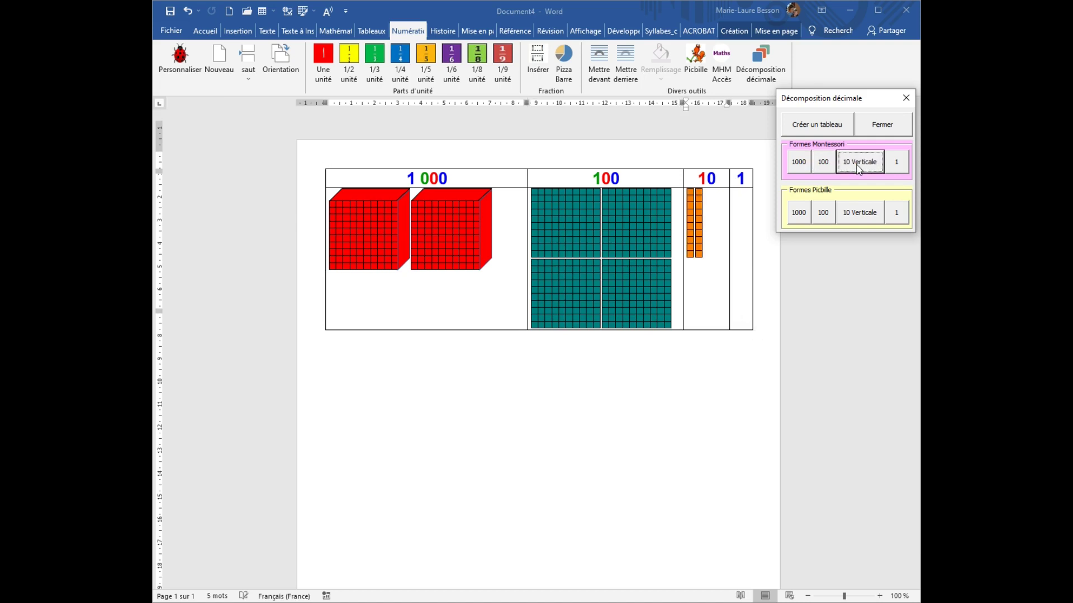
pyautogui.click(859, 166)
pyautogui.click(893, 166)
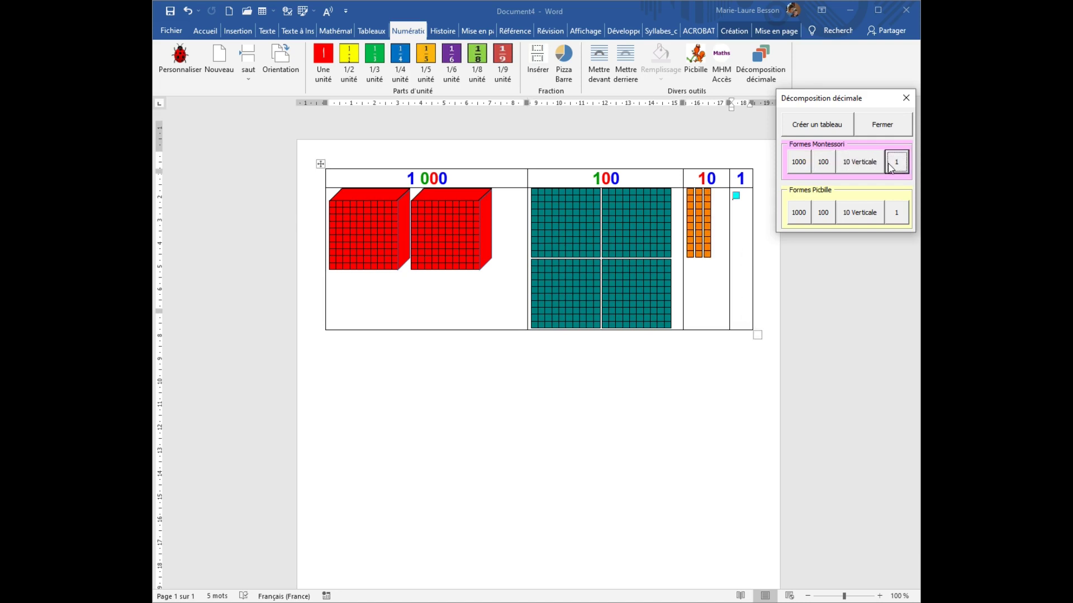
pyautogui.click(891, 168)
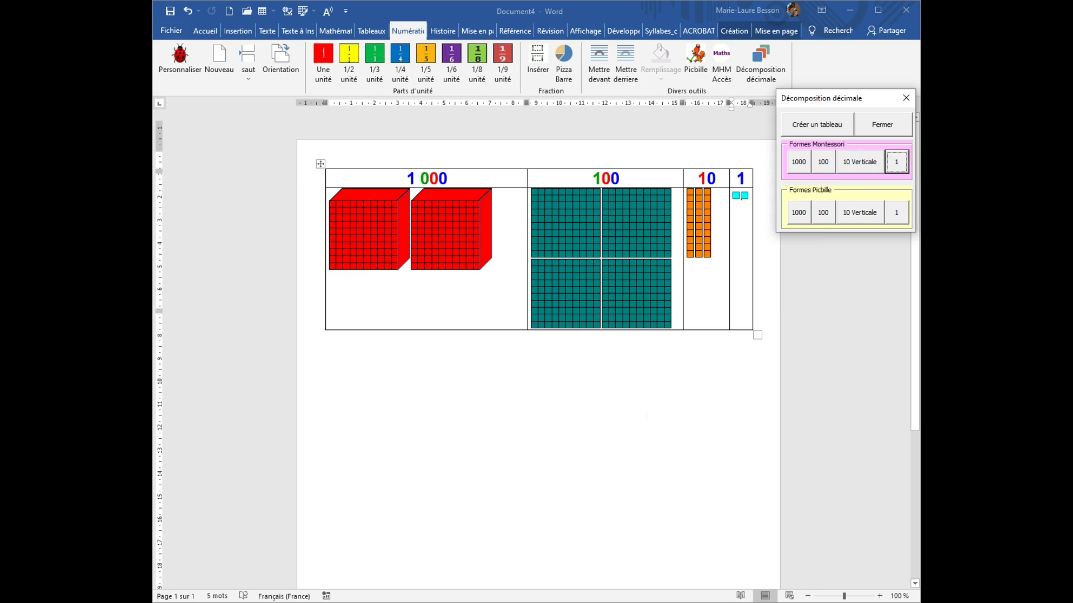
# - Create a second decomposition table below the filled Montessori table, leaving a gap between them
pyautogui.click(345, 353)
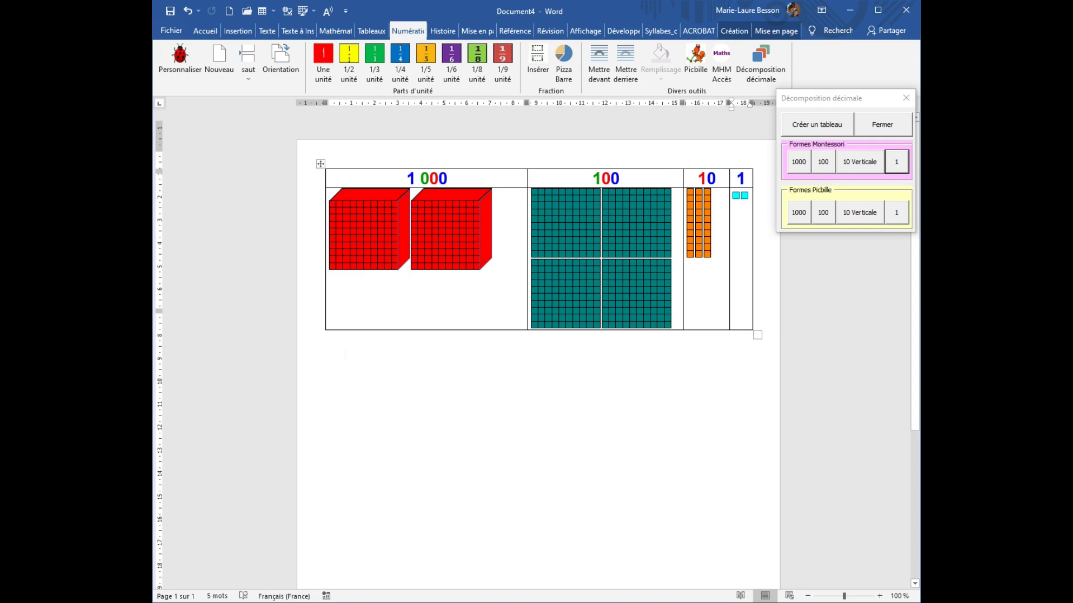
pyautogui.click(337, 353)
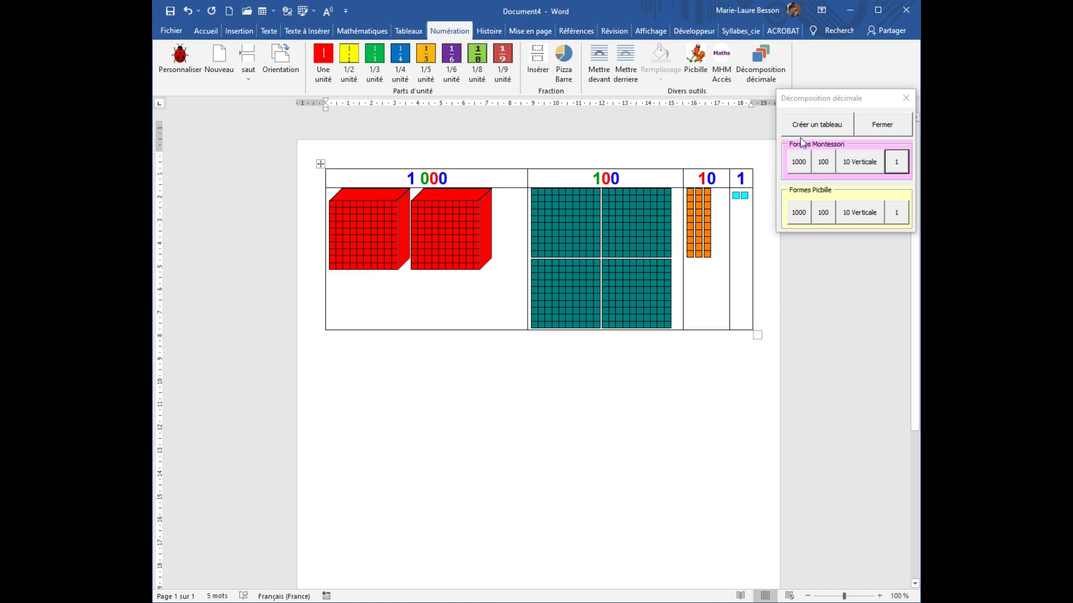
pyautogui.click(835, 130)
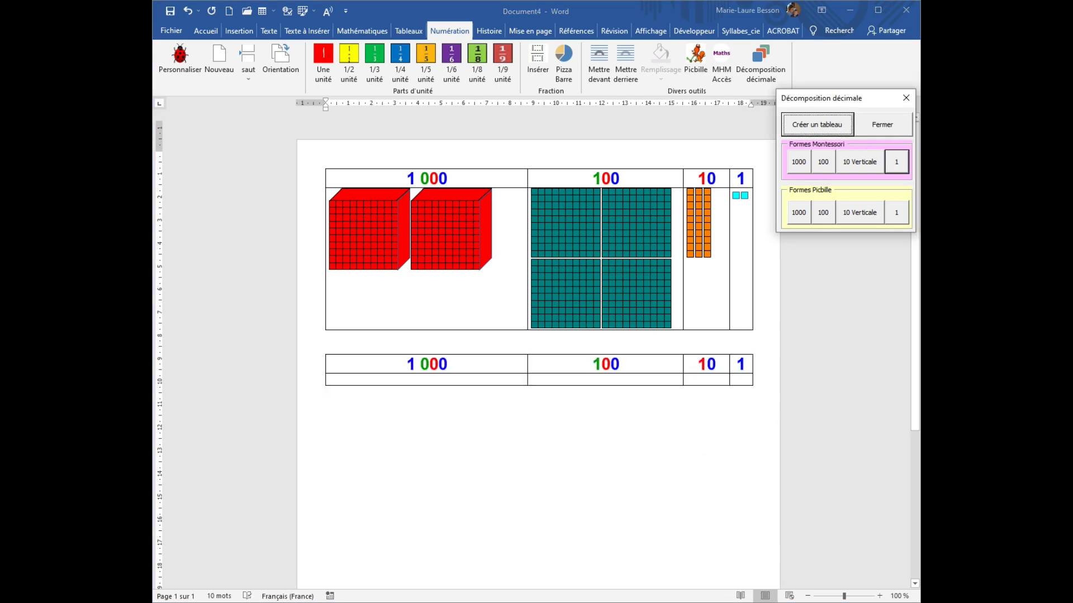
# - Add three Picbille 1000 shapes to the second table's thousands column and three Picbille 100 shapes to its hundreds column
pyautogui.click(796, 216)
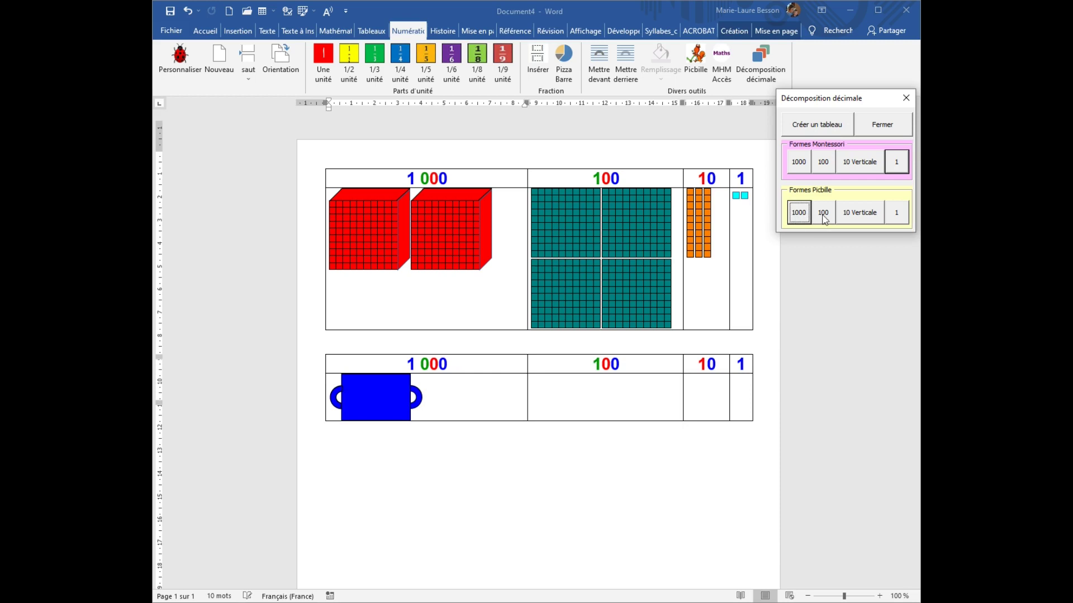
pyautogui.click(798, 215)
pyautogui.click(798, 215)
pyautogui.click(824, 215)
pyautogui.click(824, 215)
pyautogui.click(824, 215)
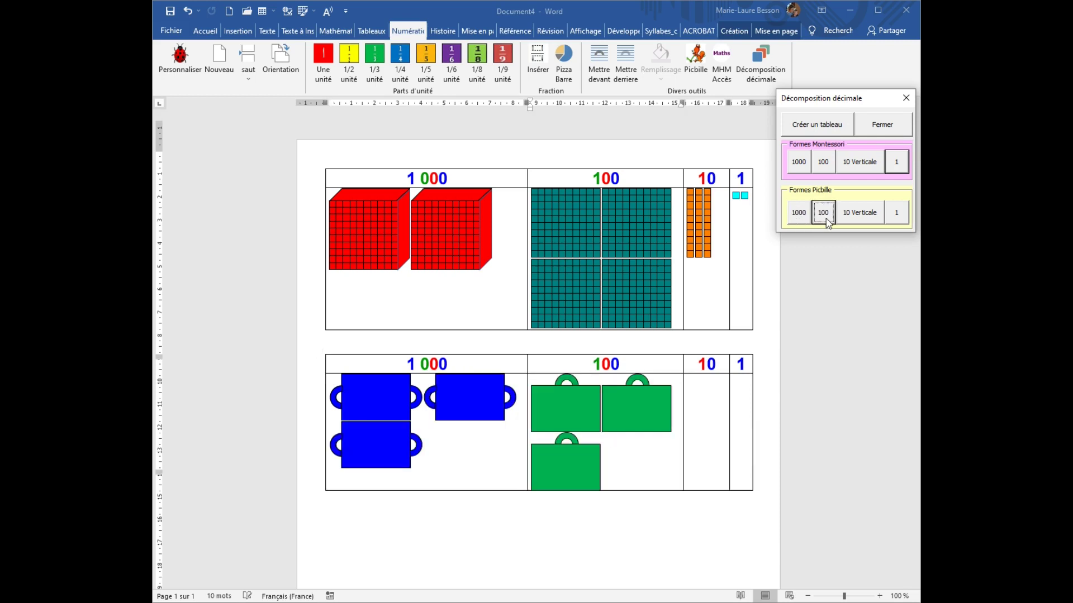
# - Complete the second table with four vertical Picbille 10 bars and three Picbille 1 shapes, and close the decomposition tool
pyautogui.click(874, 217)
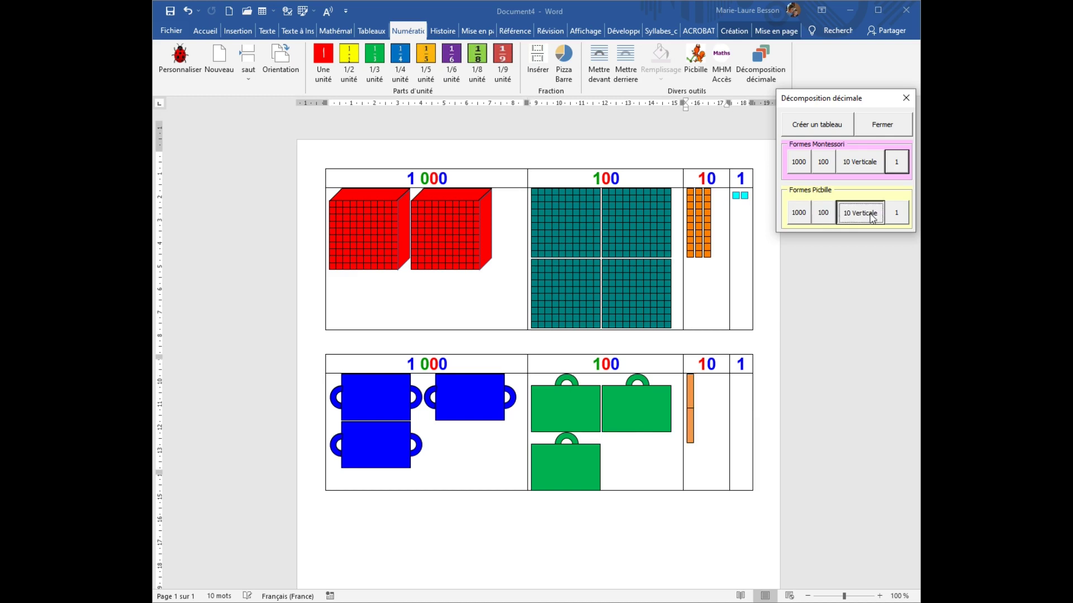
pyautogui.click(873, 217)
pyautogui.click(873, 217)
pyautogui.click(873, 217)
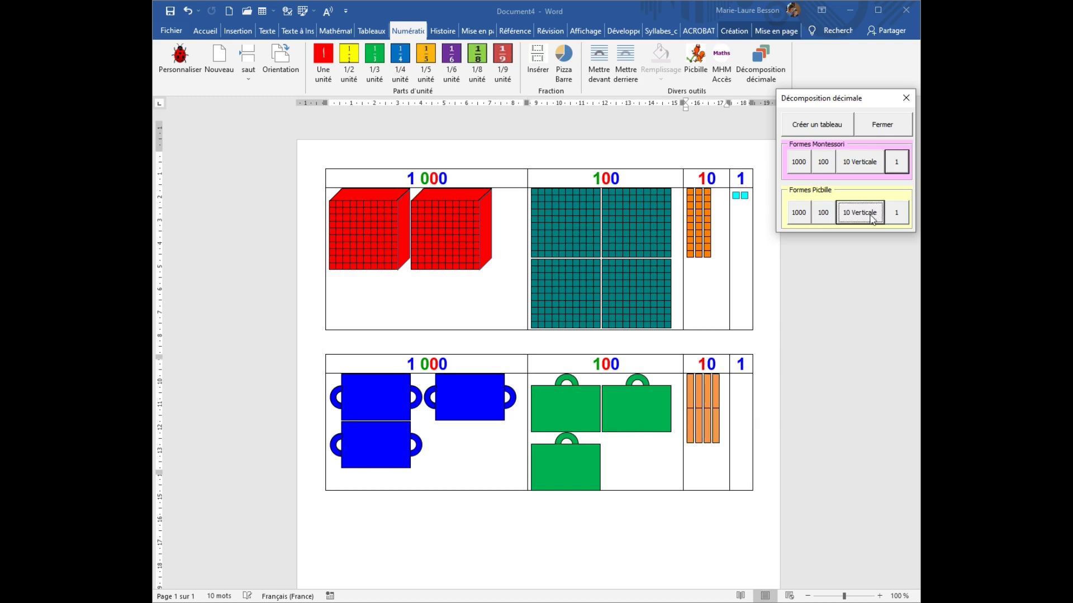
pyautogui.click(898, 217)
pyautogui.click(897, 217)
pyautogui.click(897, 217)
pyautogui.click(584, 558)
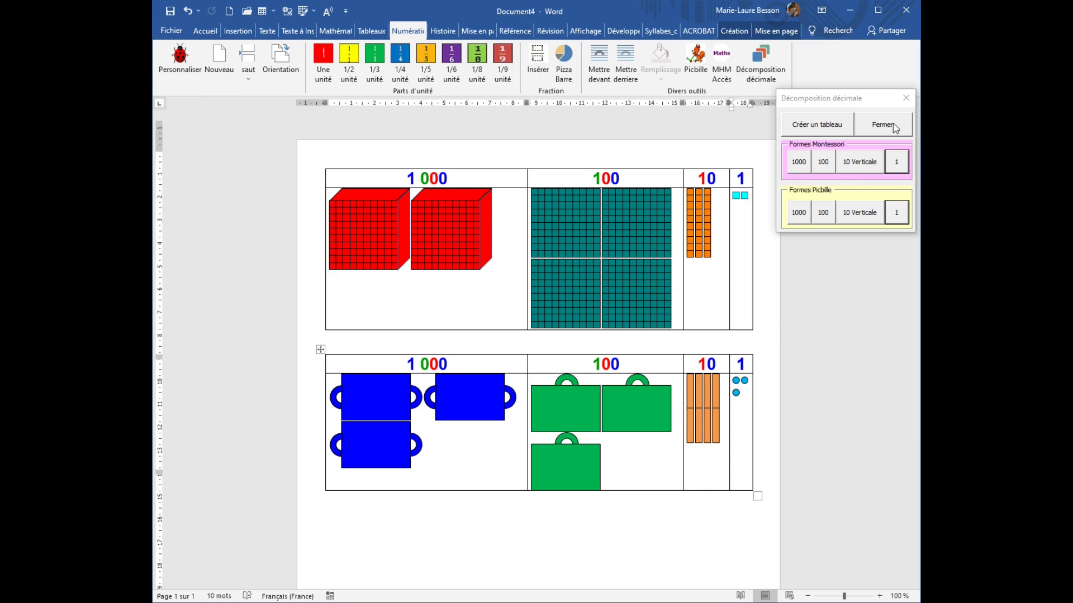
pyautogui.click(905, 102)
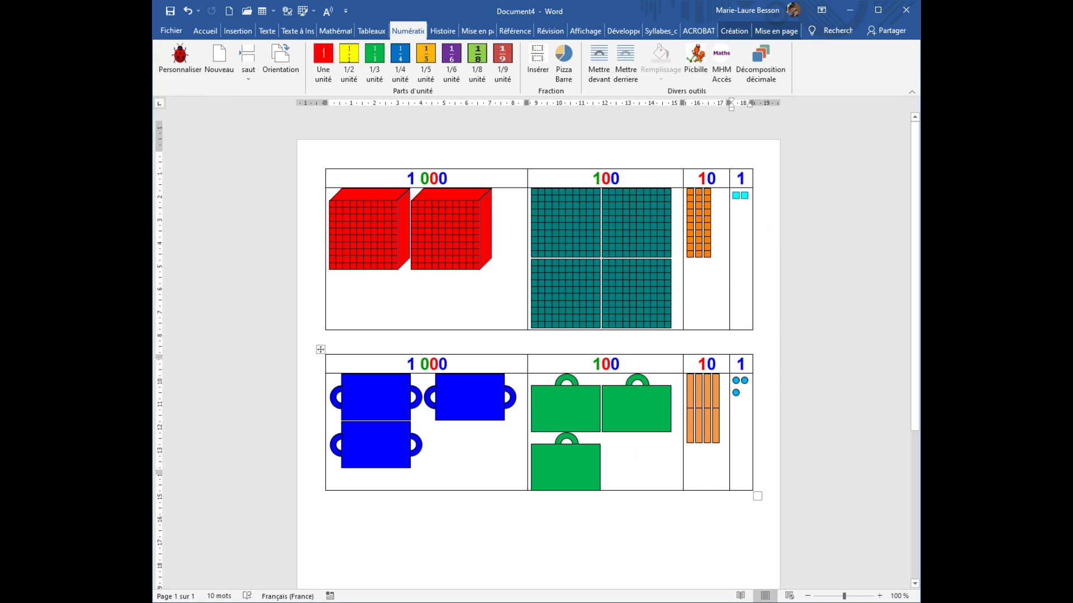